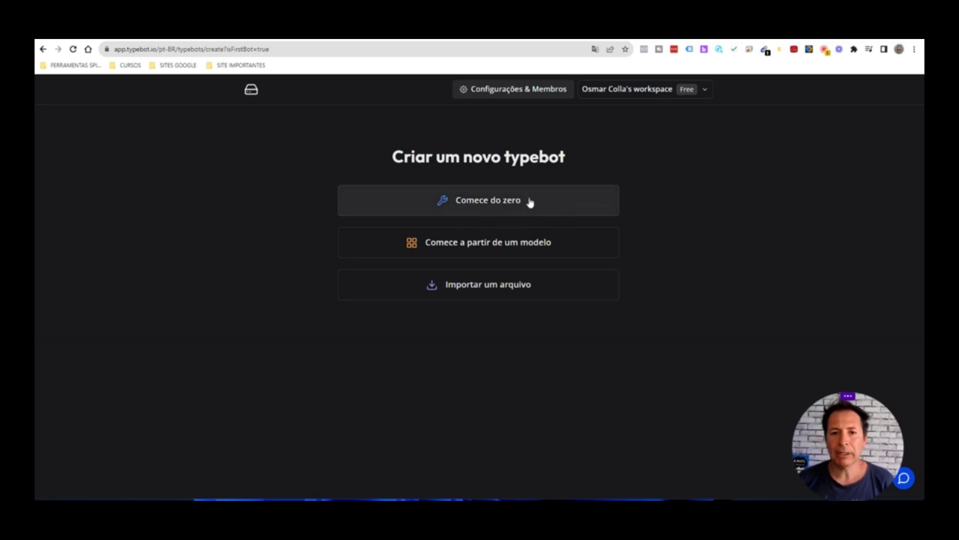
Step: Create a new typebot from scratch and dismiss the editor basics introduction
left_click(529, 203)
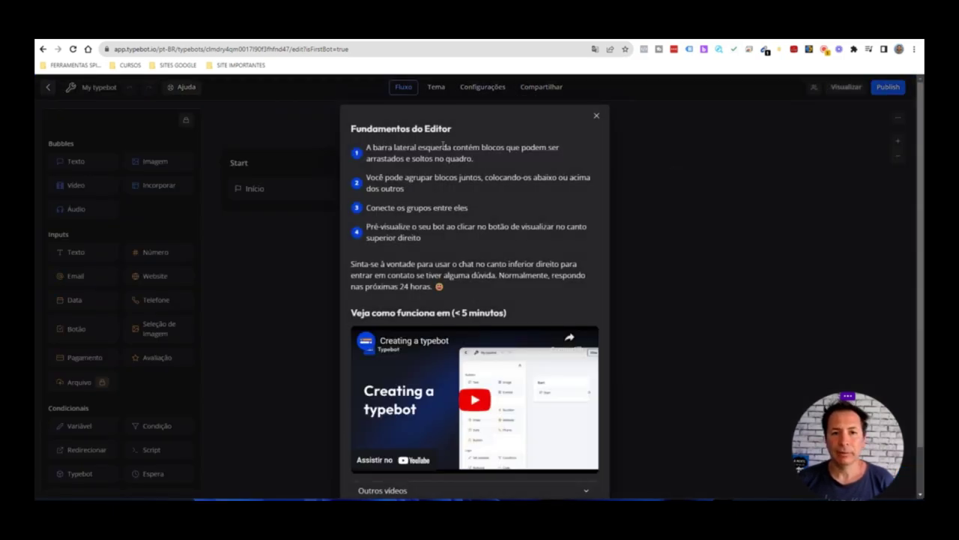
scroll(566, 215, "down", 1)
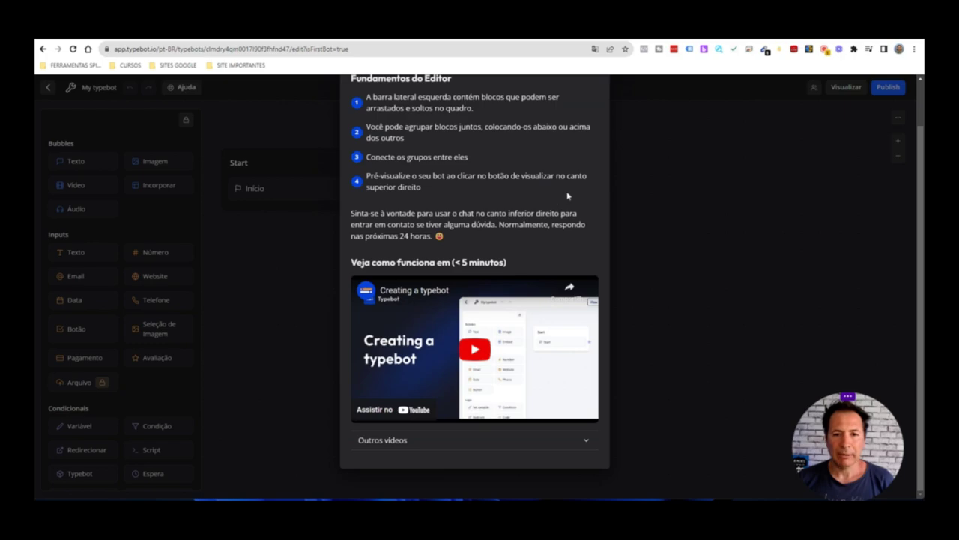
scroll(592, 202, "up", 1)
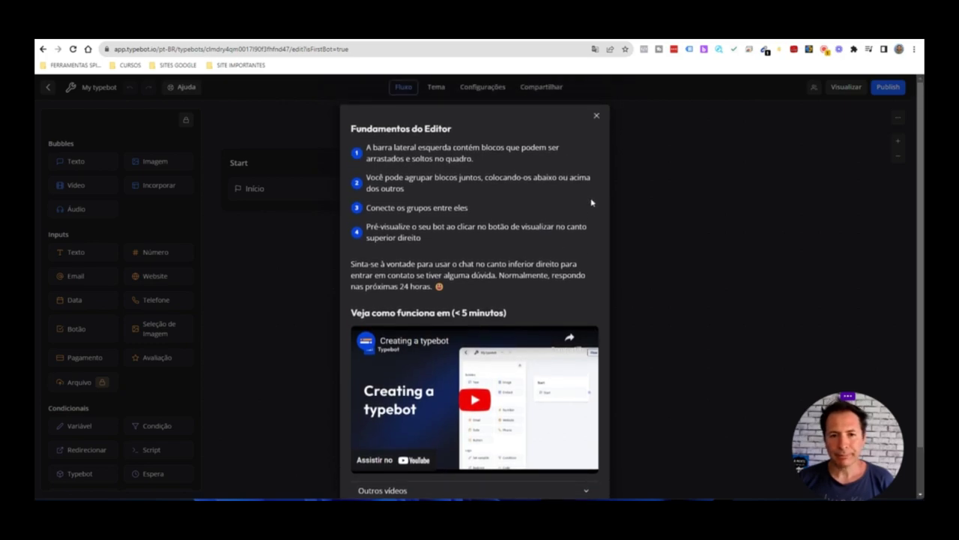
left_click(596, 117)
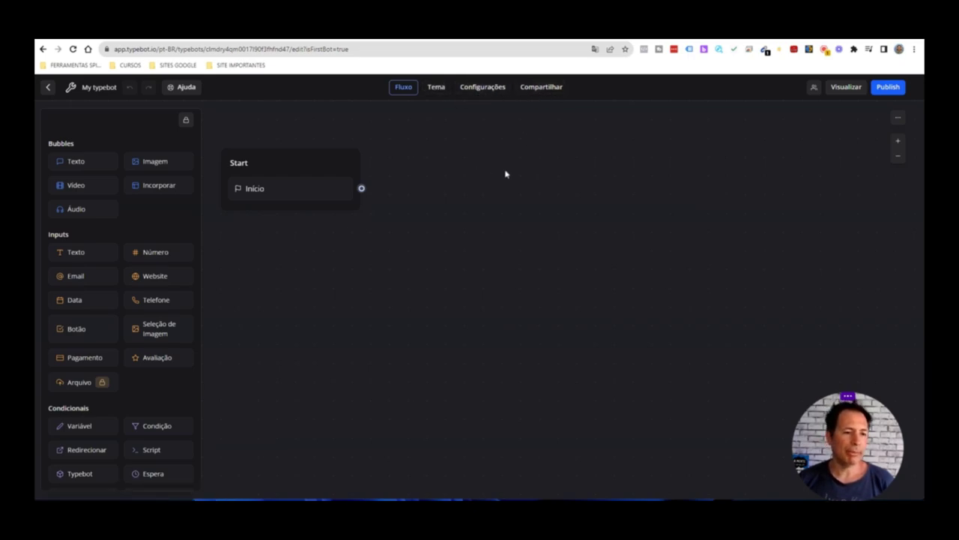
Step: Look through the available bubble, input, conditional and integration blocks for the flow
scroll(154, 286, "down", 2)
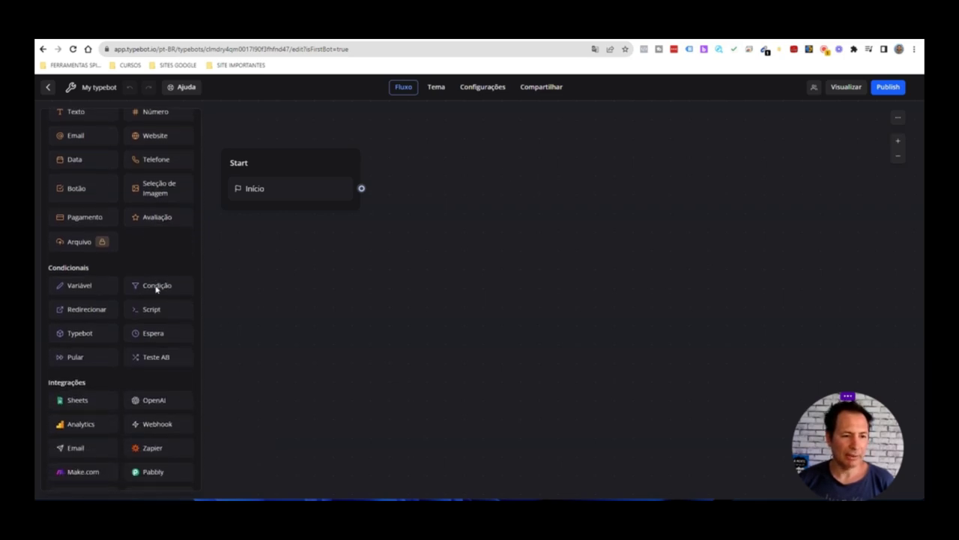
scroll(155, 286, "down", 1)
scroll(165, 306, "up", 4)
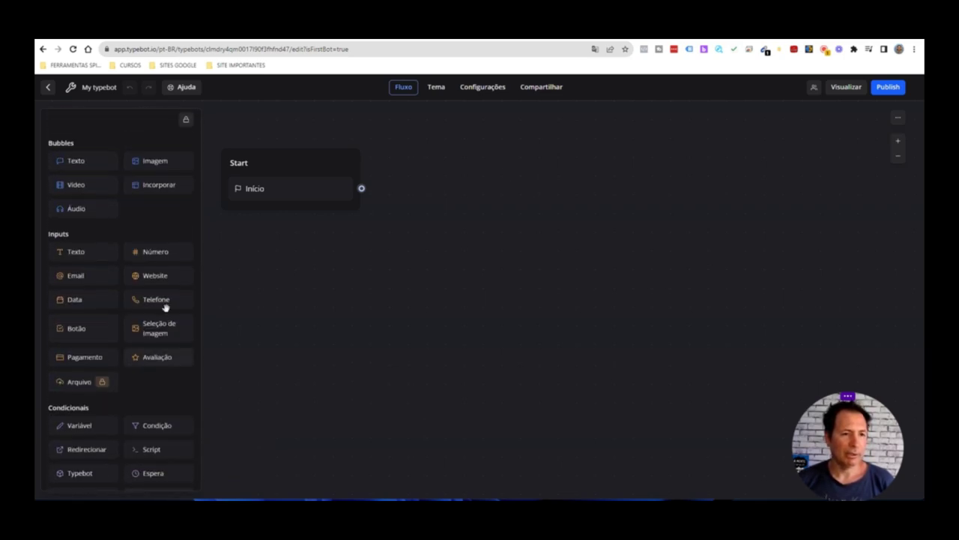
scroll(171, 268, "down", 2)
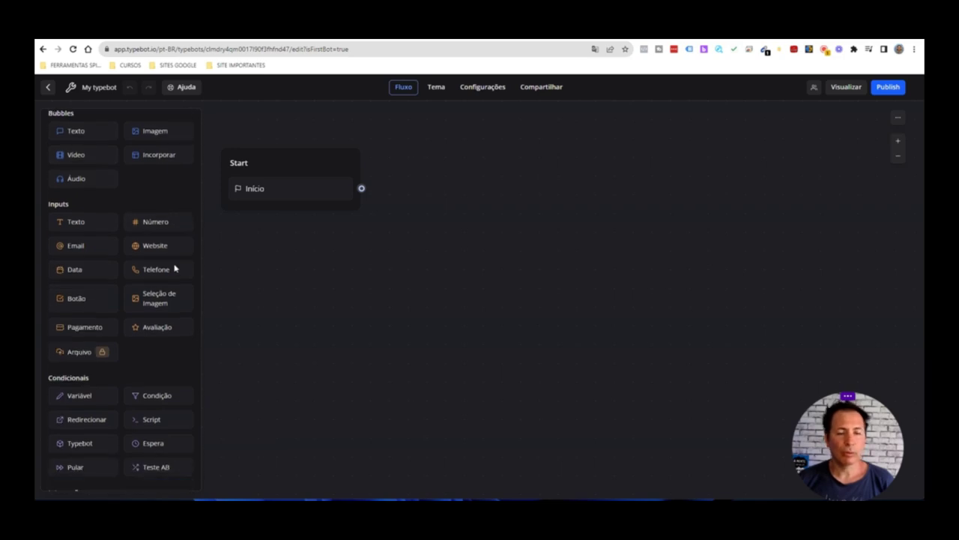
scroll(173, 267, "down", 2)
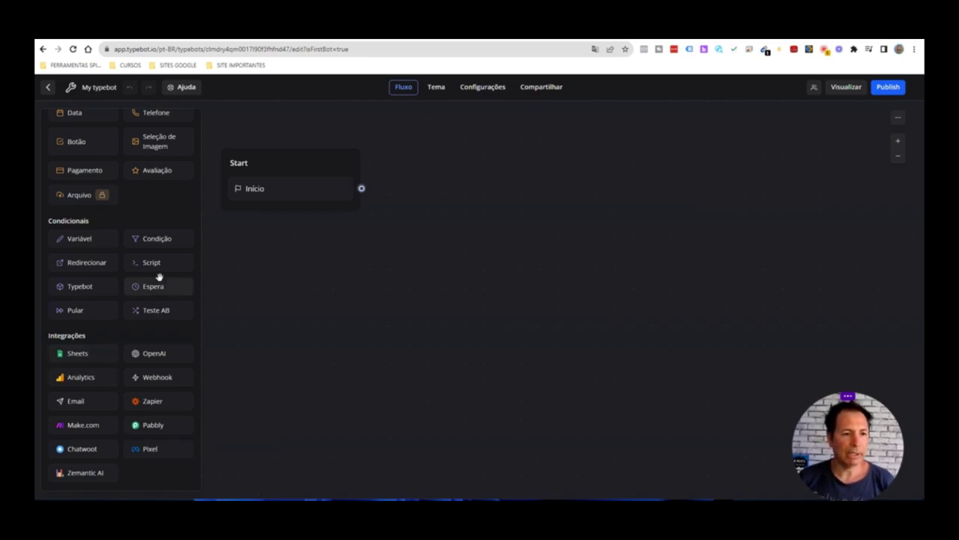
scroll(168, 261, "up", 2)
scroll(168, 261, "up", 4)
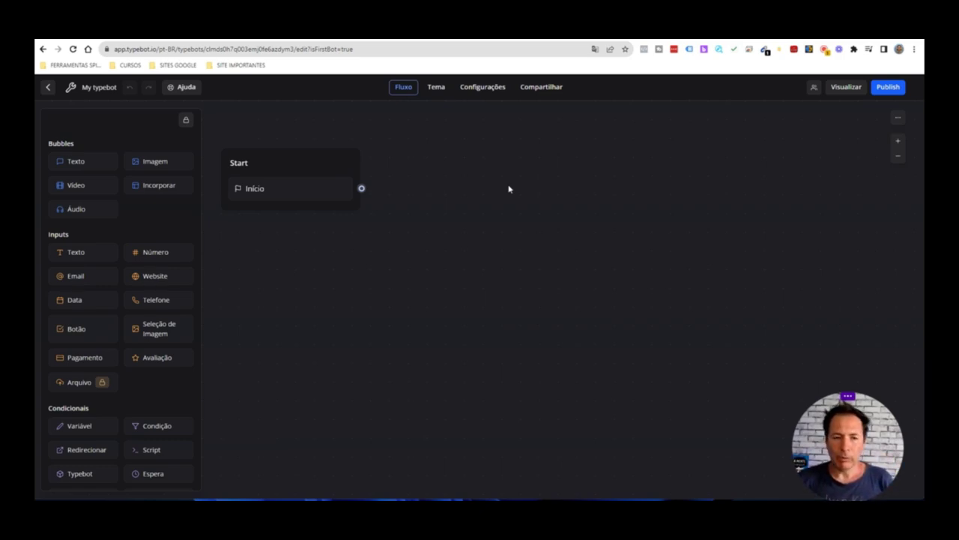
Step: Place a text bubble in a new group beside Start and bring up the prepared chat script in Notepad
left_click_drag(85, 160, 495, 198)
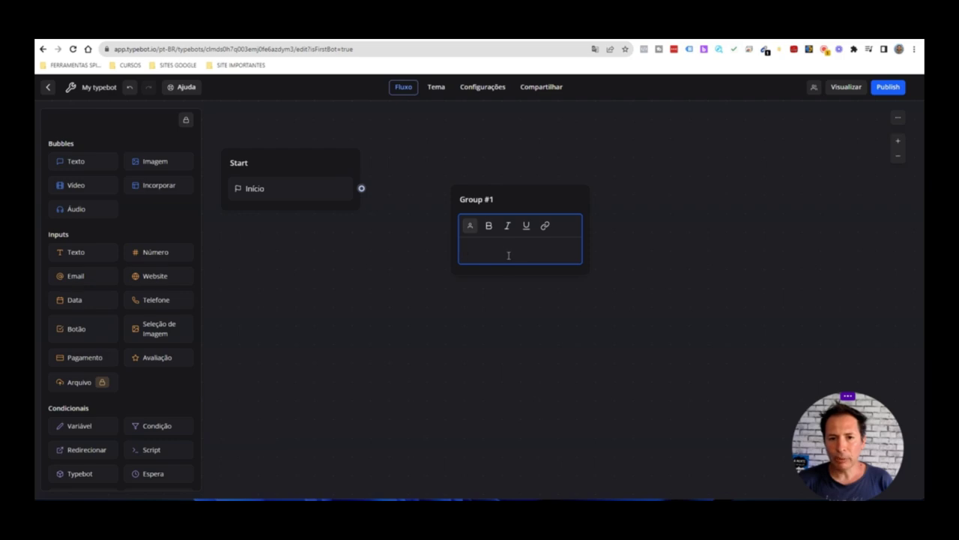
left_click_drag(515, 192, 471, 183)
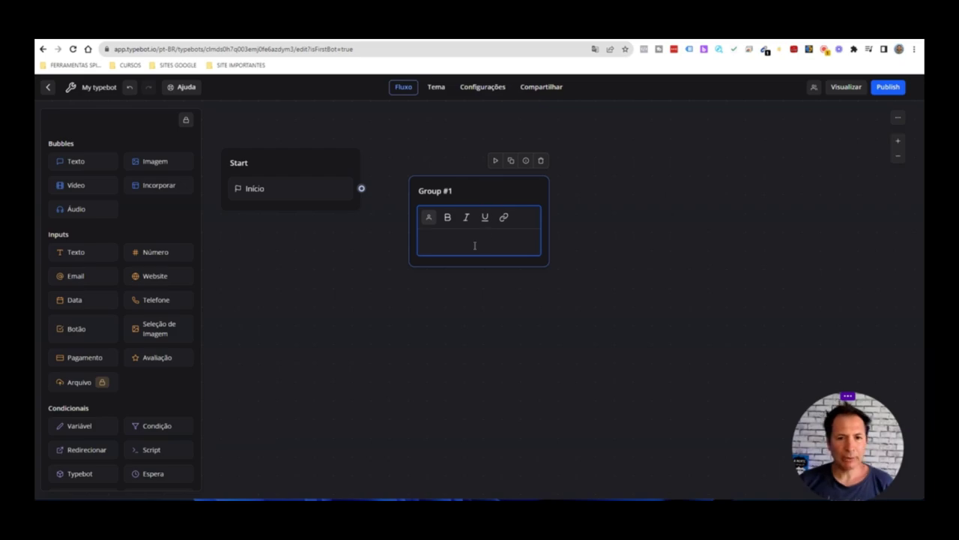
key("alt+Tab")
left_click_drag(918, 64, 529, 89)
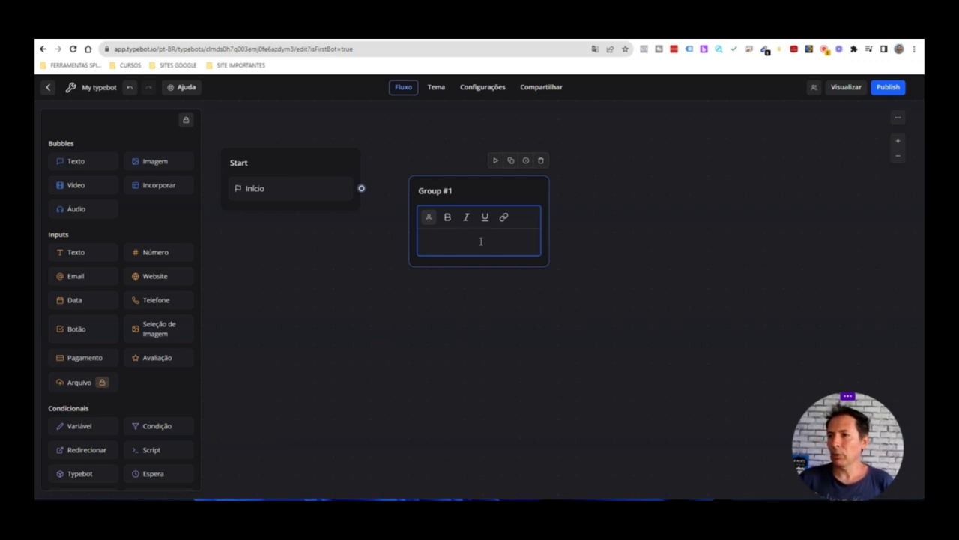
type("olá")
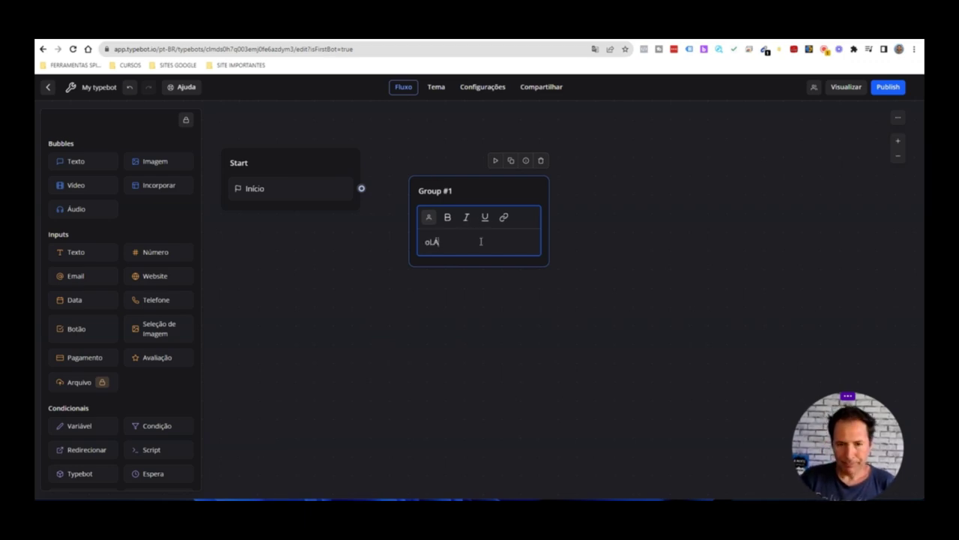
key("BackSpace")
key("BackSpace")
key("BackSpace")
type("O")
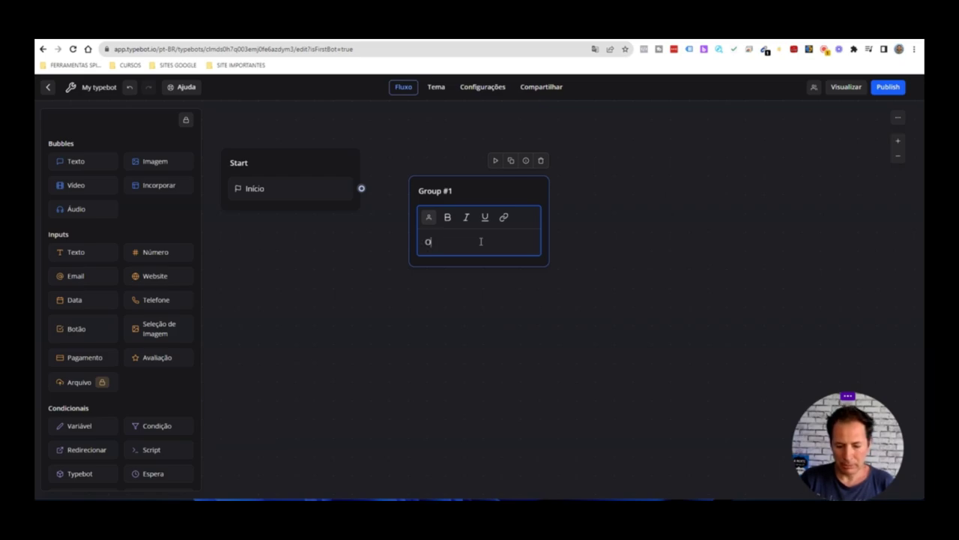
type("l")
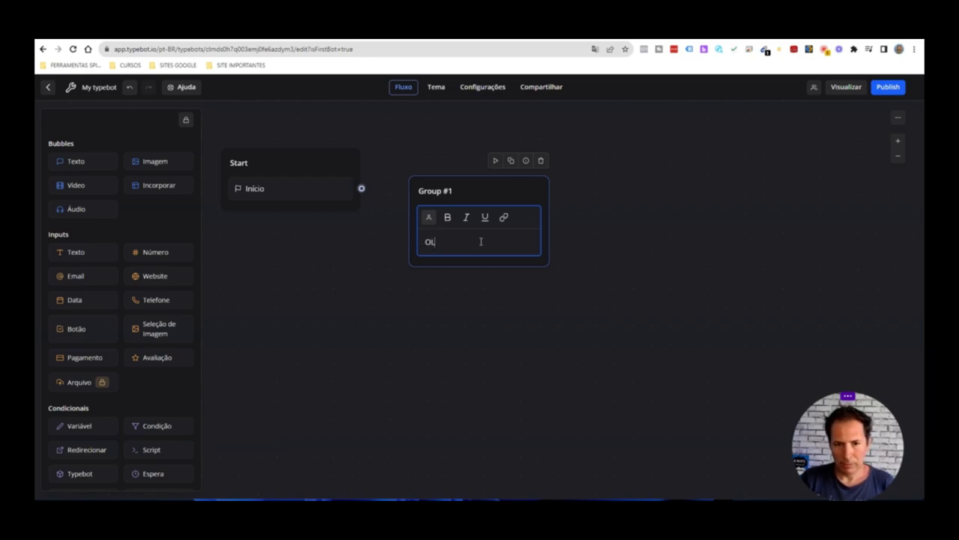
type("á")
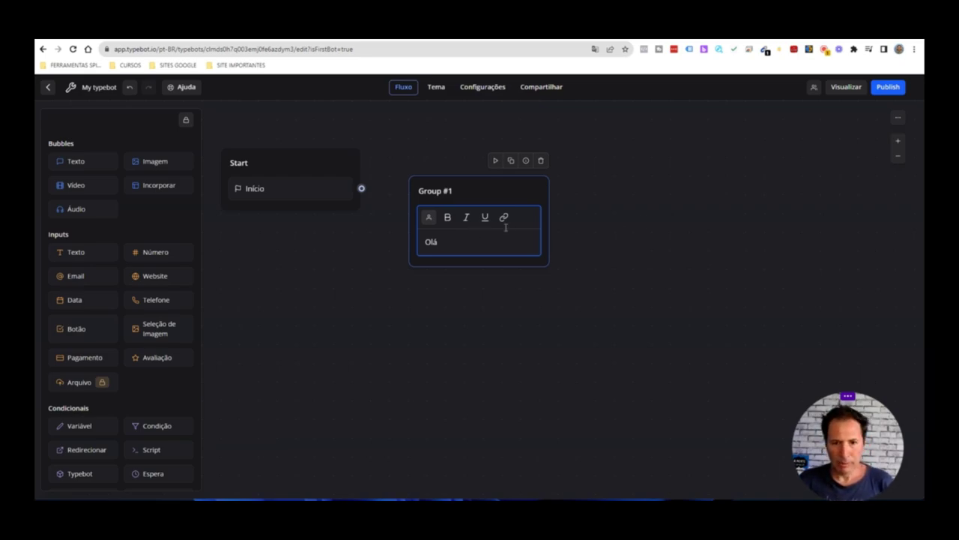
Step: Enter the greeting "Olá tudo bem , aqui e o [attendant's name] do atendimento para começar meu atendimento me diga seu nome ?" with "nome" bold
left_click_drag(462, 240, 405, 242)
type("Olá tudo bem , aqui e o Jean do atendimento para começar meu atendimento me diga seu nome")
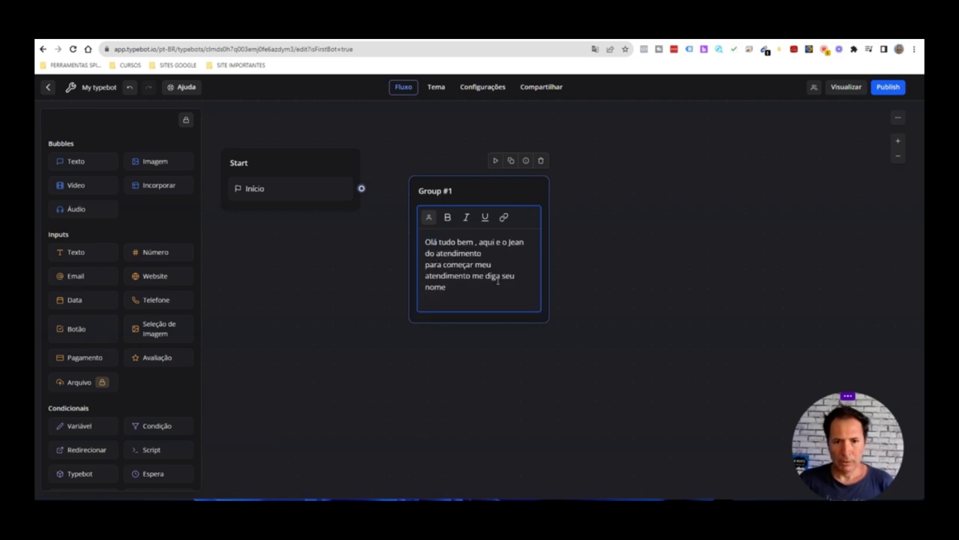
left_click(451, 290)
type("?")
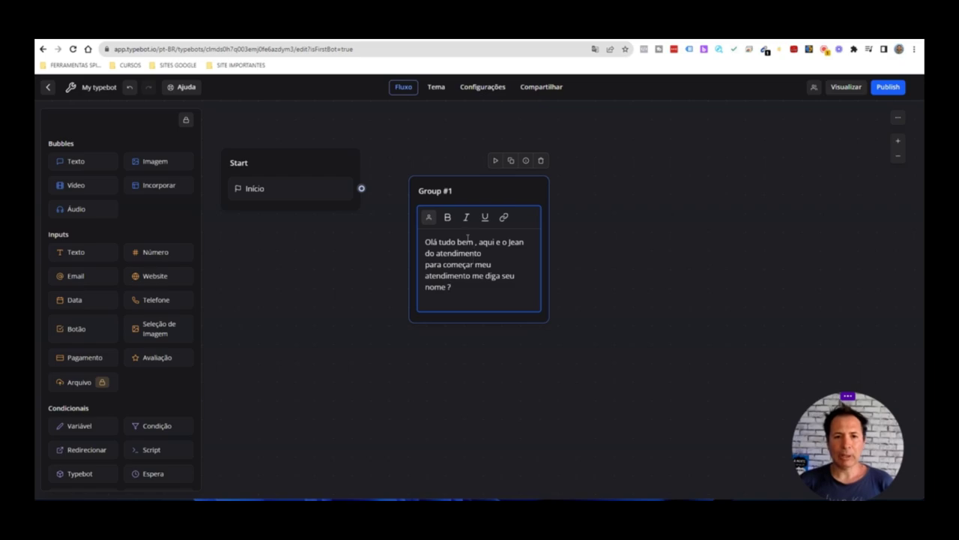
left_click_drag(449, 287, 425, 288)
left_click(450, 219)
left_click(474, 288)
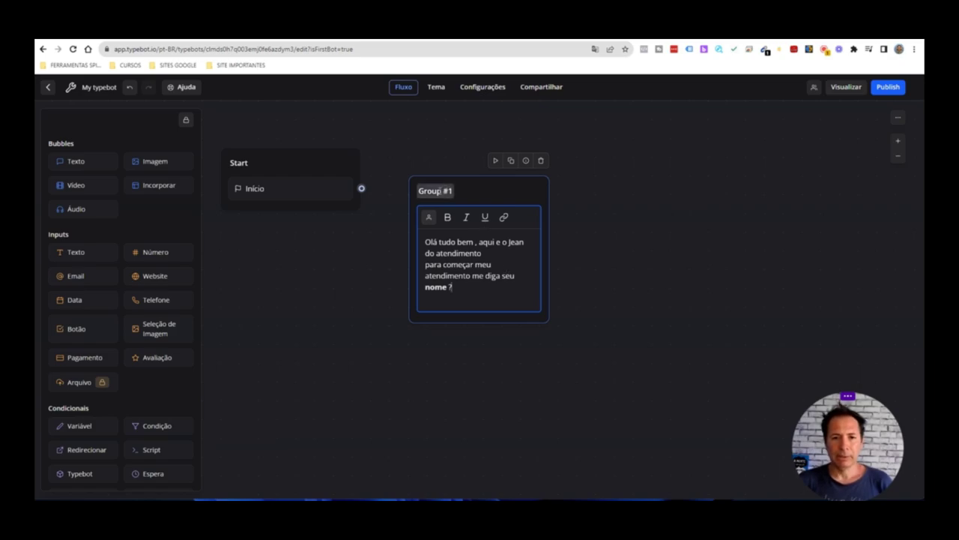
left_click(435, 191)
left_click(472, 191)
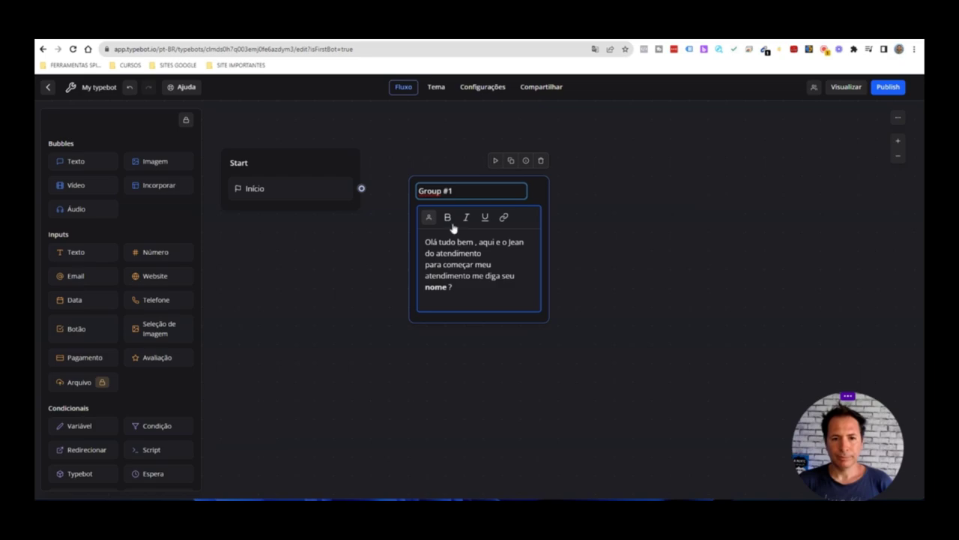
double_click(480, 265)
left_click(502, 276)
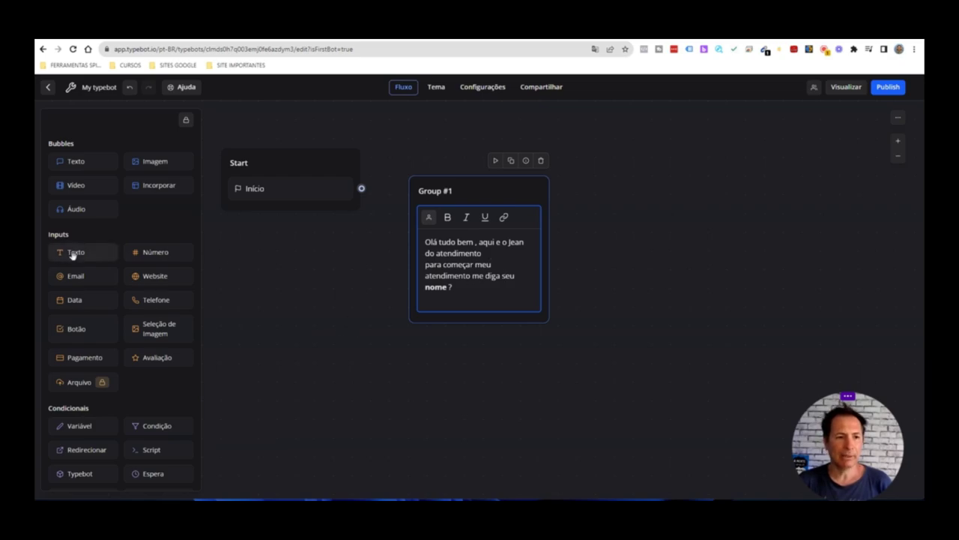
Step: Add a text input under the greeting in Group #1 and try translating its settings into Portuguese
left_click_drag(80, 255, 472, 327)
left_click(467, 302)
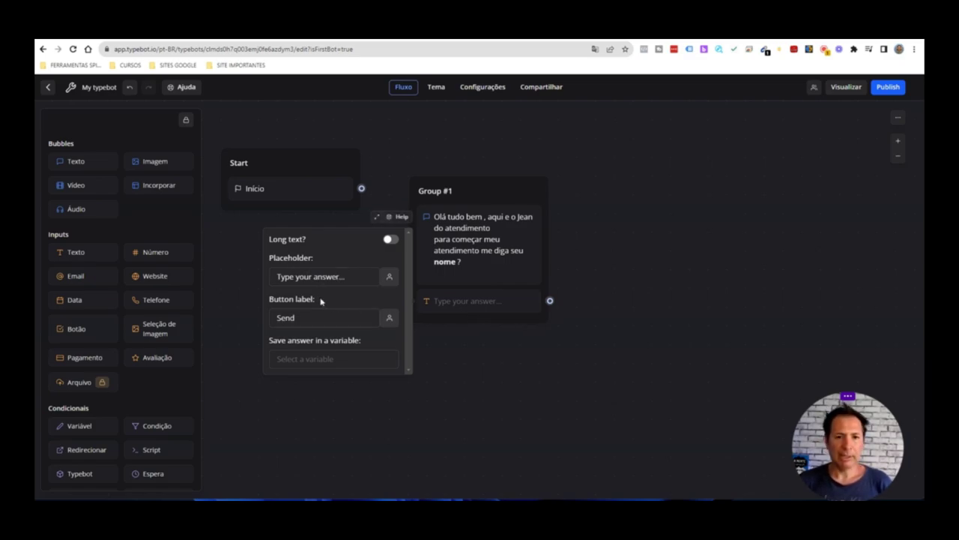
right_click(344, 254)
left_click(391, 368)
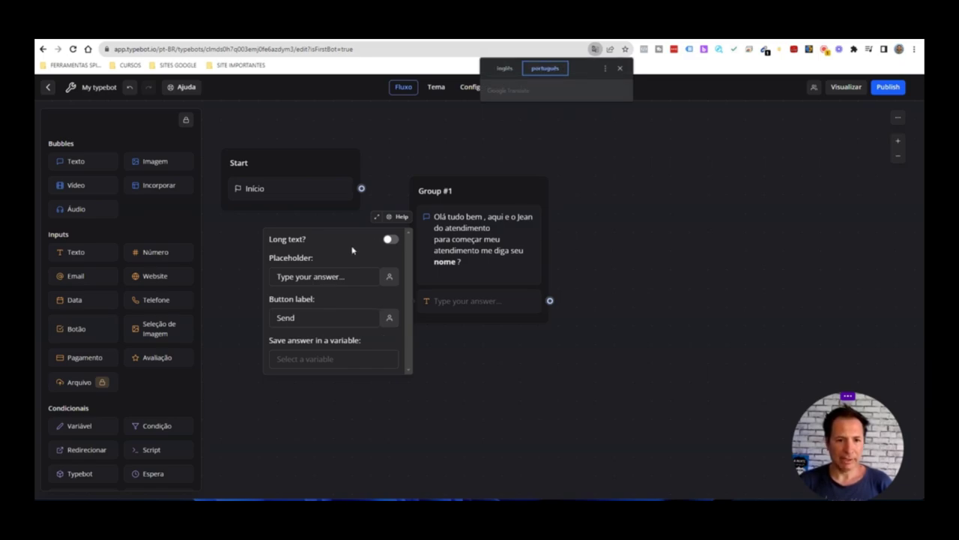
Step: Set the text input's placeholder to "Digite seu Nome"
left_click(352, 275)
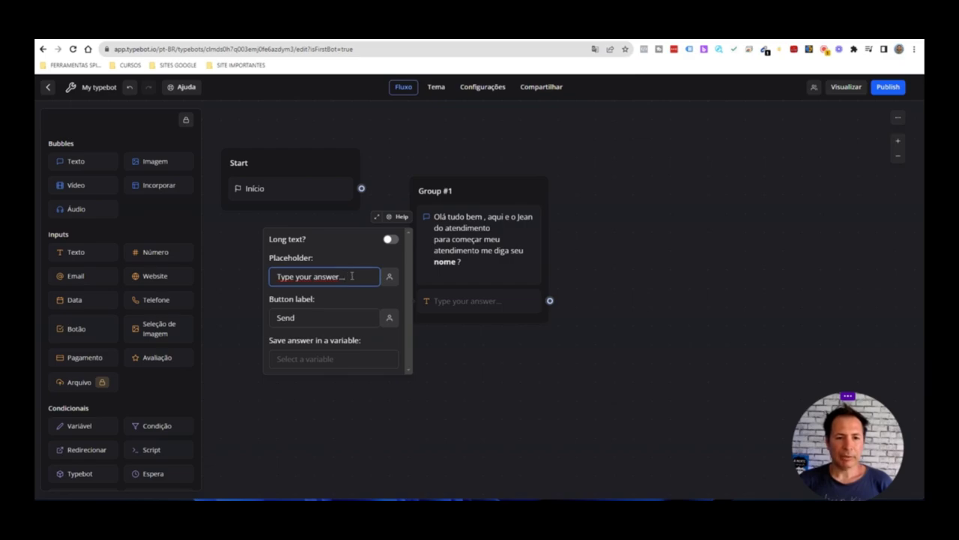
left_click_drag(352, 276, 259, 277)
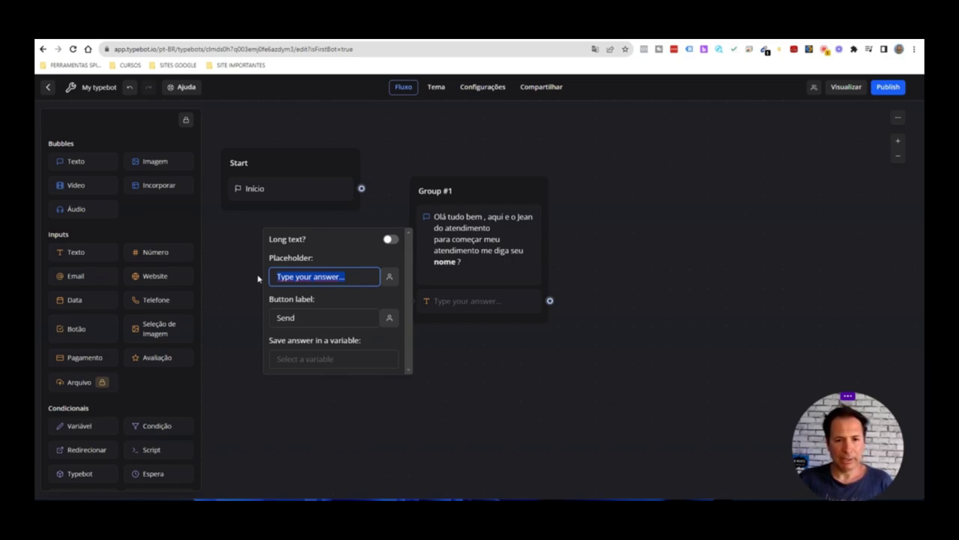
type("Qual e")
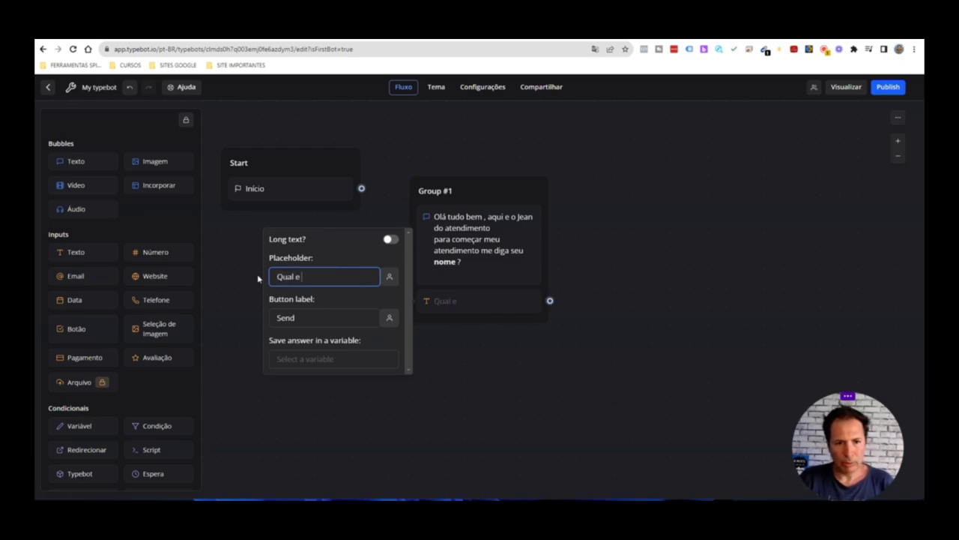
key("BackSpace")
key("BackSpace")
key("BackSpace")
key("BackSpace")
key("BackSpace")
key("BackSpace")
key("BackSpace")
type("Di")
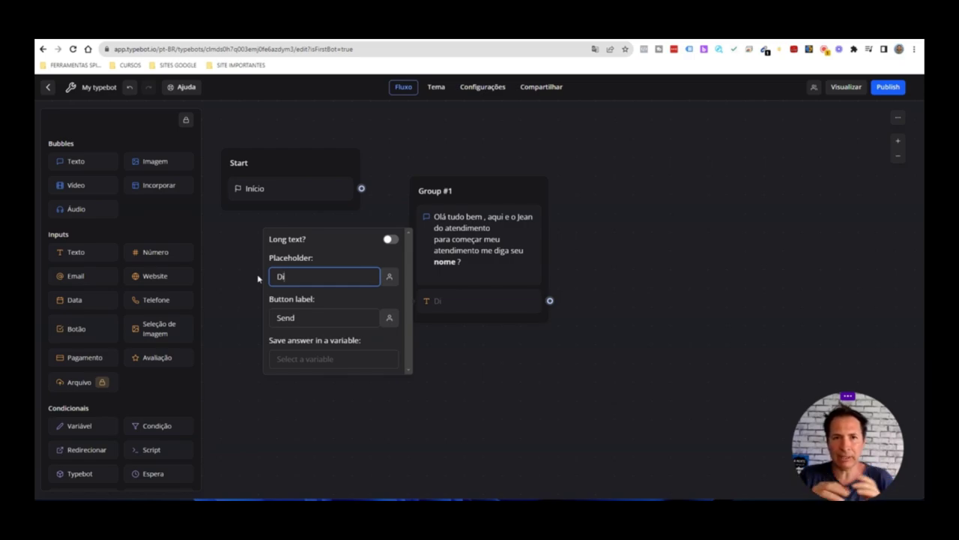
type("gite seu Nome")
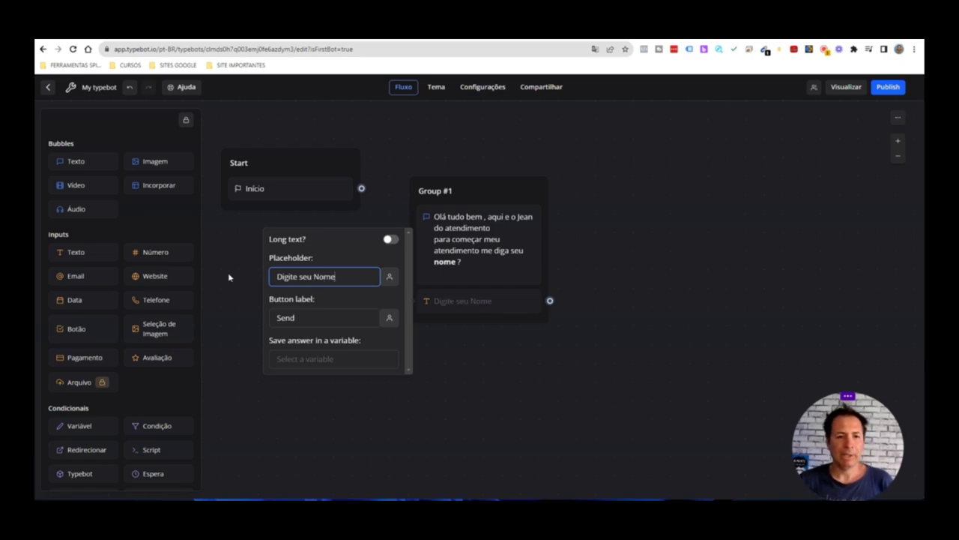
Step: Label the text input's button "Enviar" and save the answer in a new variable called "nome"
key("Tab")
type("Enviar")
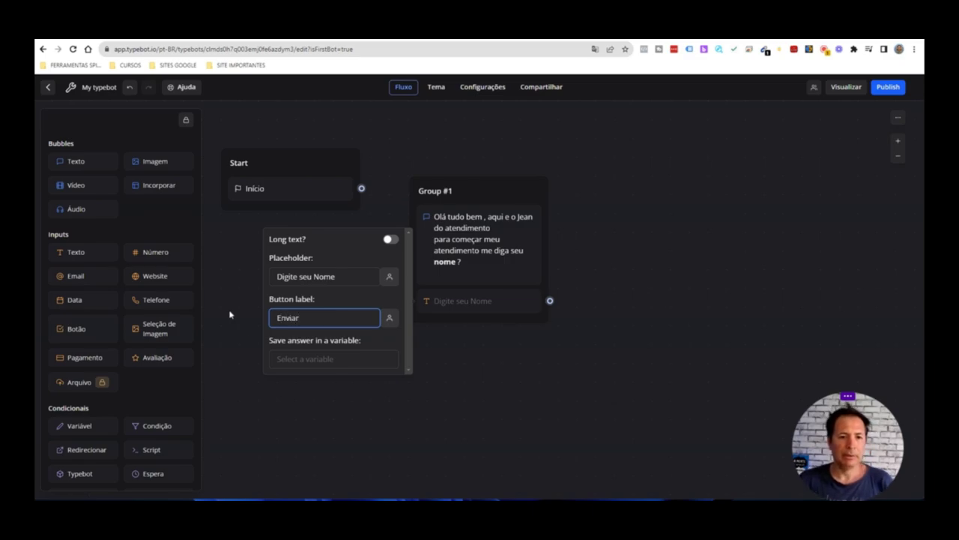
left_click(323, 359)
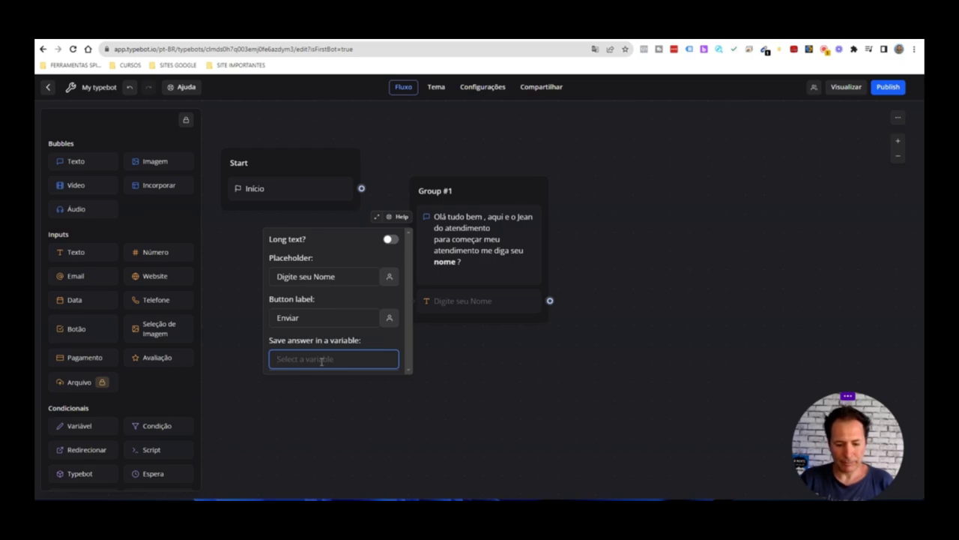
type("nome")
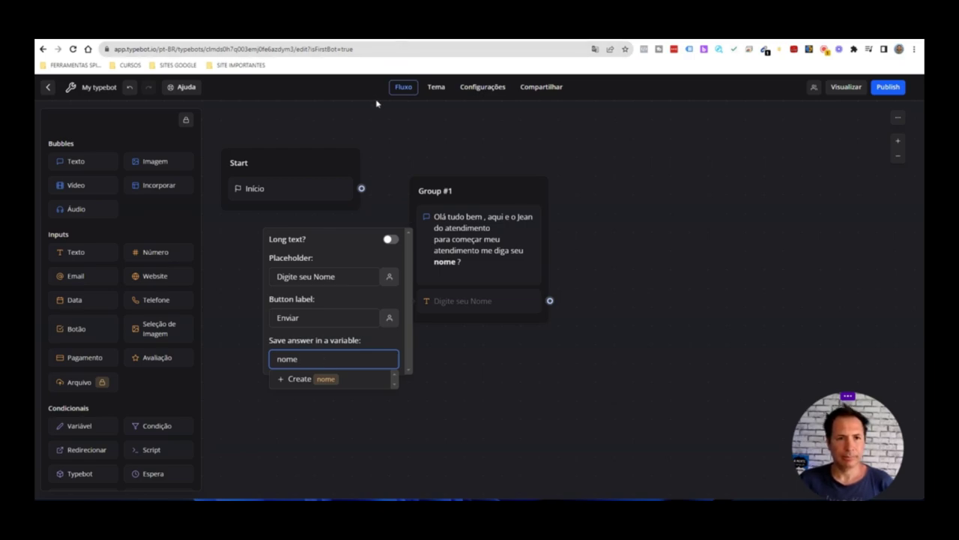
left_click(293, 381)
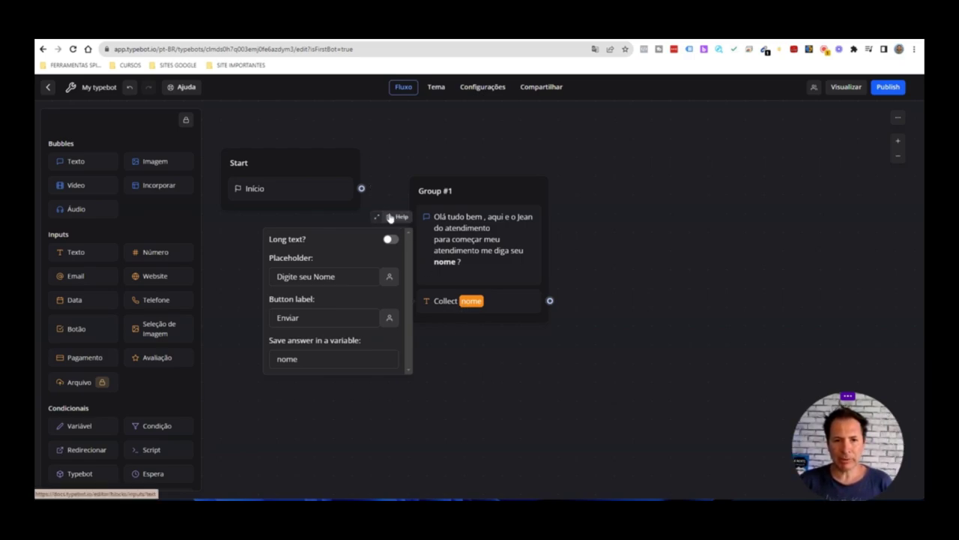
Step: Connect Start to Group #1 and place a text bubble in a second group beside it
left_click_drag(361, 189, 480, 207)
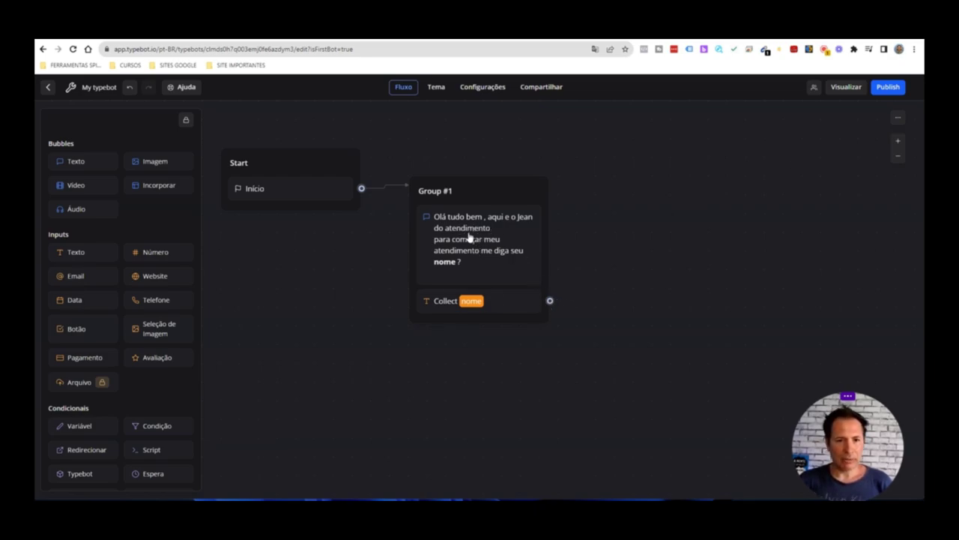
left_click_drag(78, 161, 627, 226)
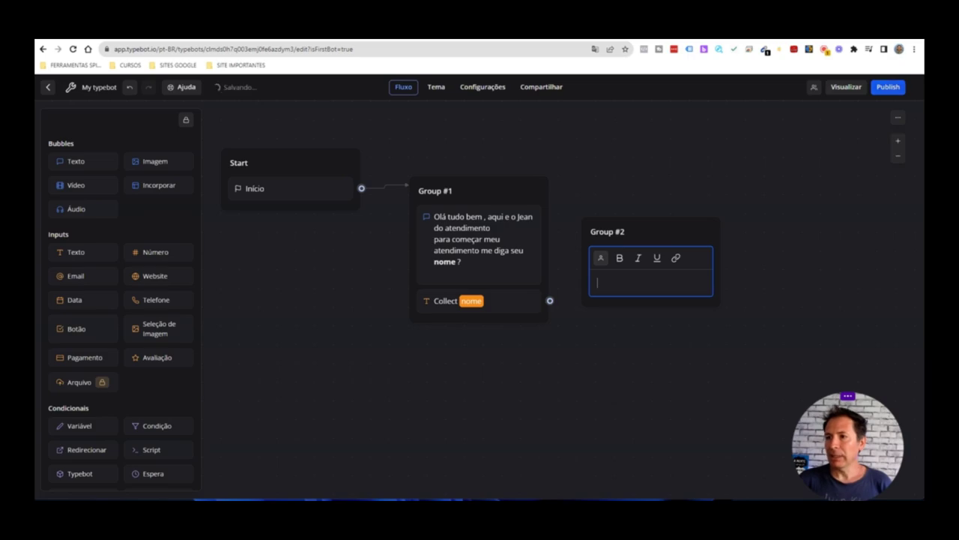
Step: Copy the word "legal" from the Notepad script into Group #2's text bubble and insert the nome variable after it
key("alt+Tab")
left_click_drag(736, 67, 589, 81)
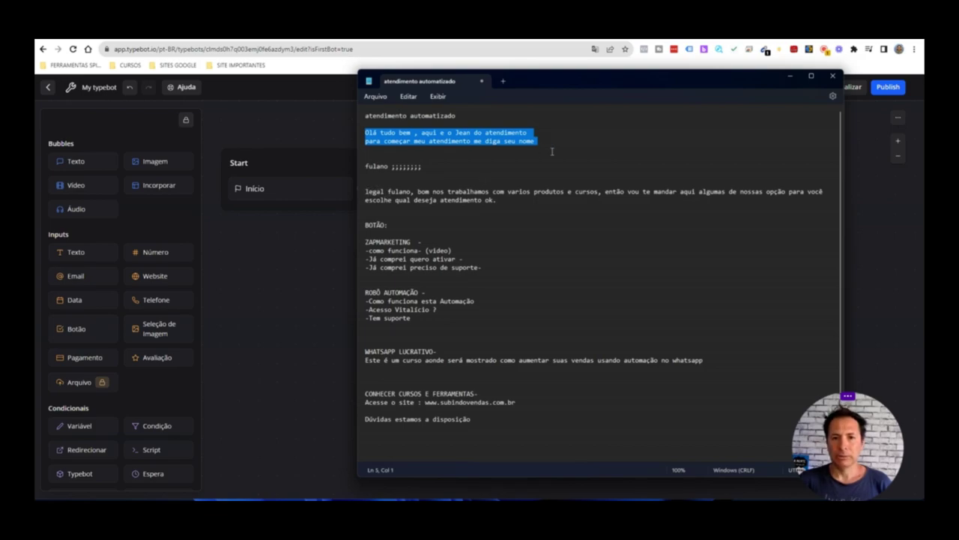
left_click(366, 191)
left_click_drag(366, 191, 384, 191)
key("ctrl+c")
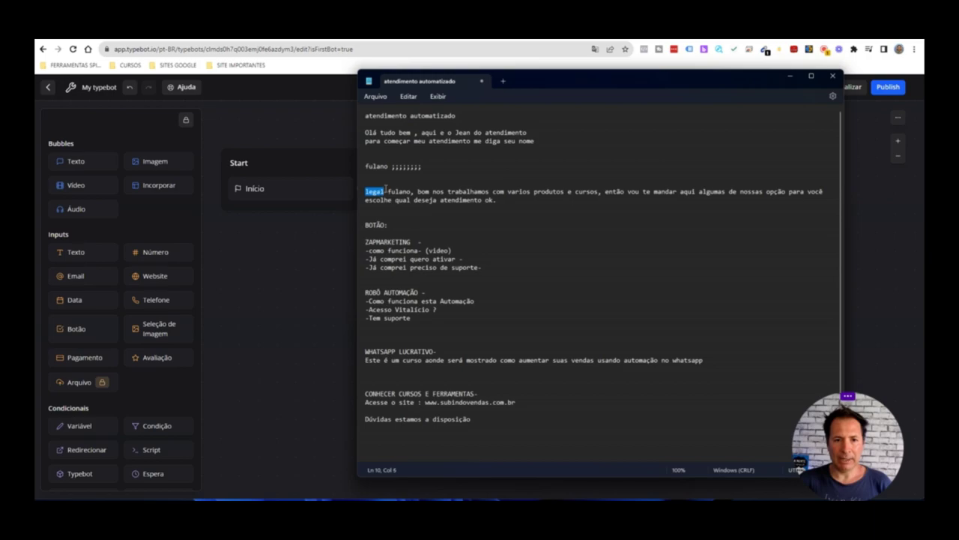
left_click(789, 75)
key("ctrl+v")
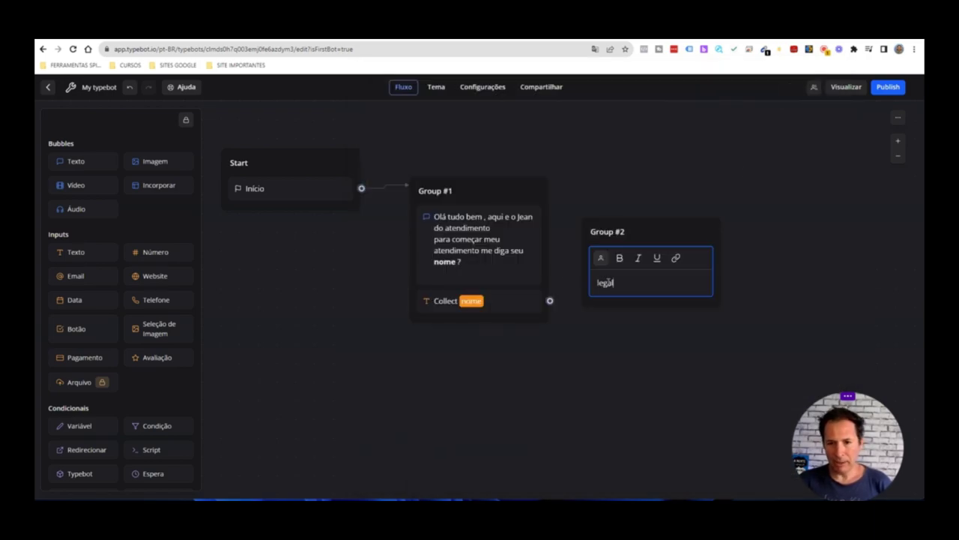
left_click(600, 257)
left_click(563, 322)
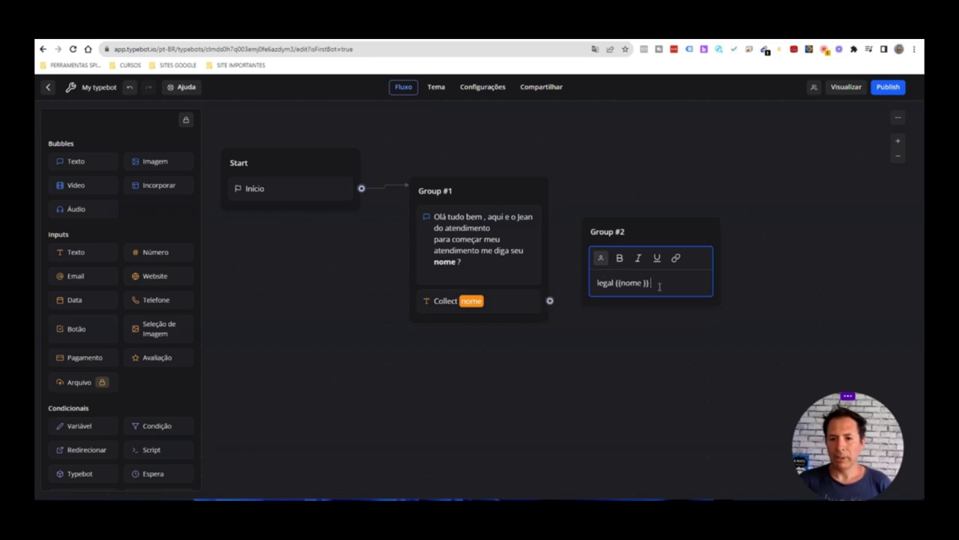
Step: Append the rest of the Notepad sentence, from "bom nos trabalhamos" to "atendimento ok.", after the nome variable in Group #2's bubble
key("alt+Tab")
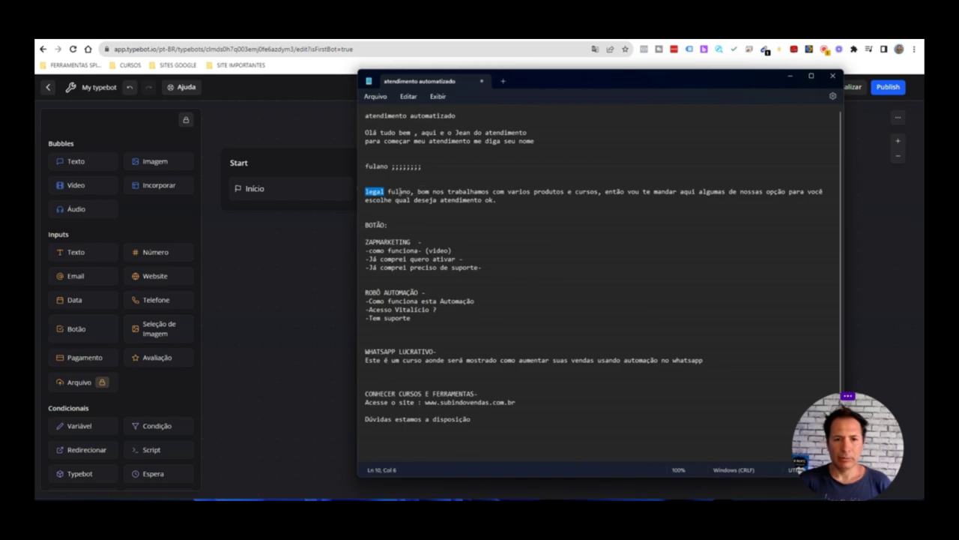
left_click_drag(418, 192, 517, 203)
key("ctrl+c")
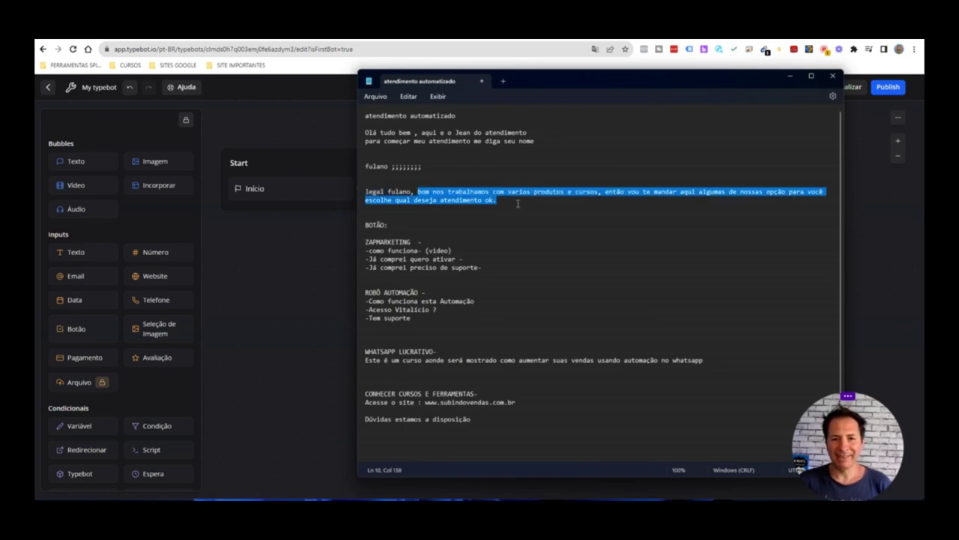
left_click(790, 76)
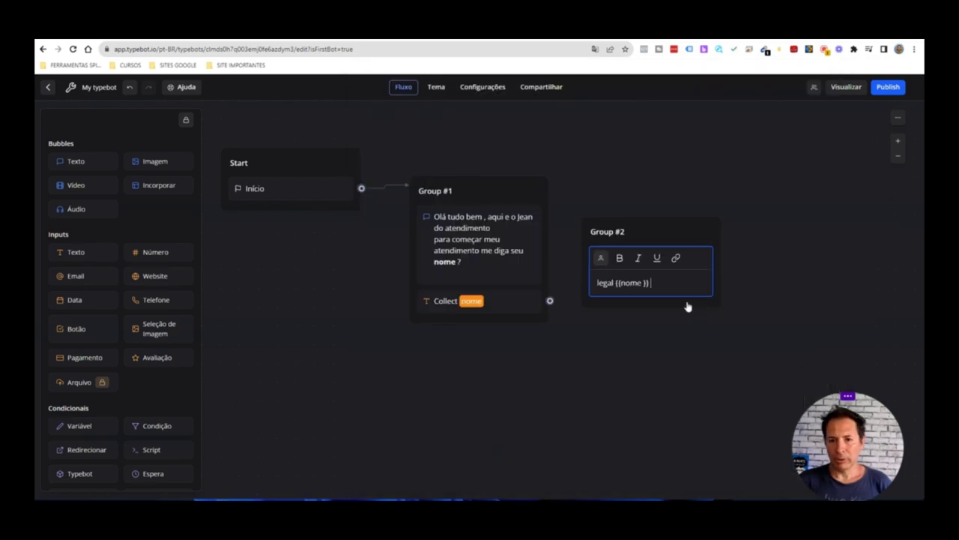
key("ctrl+v")
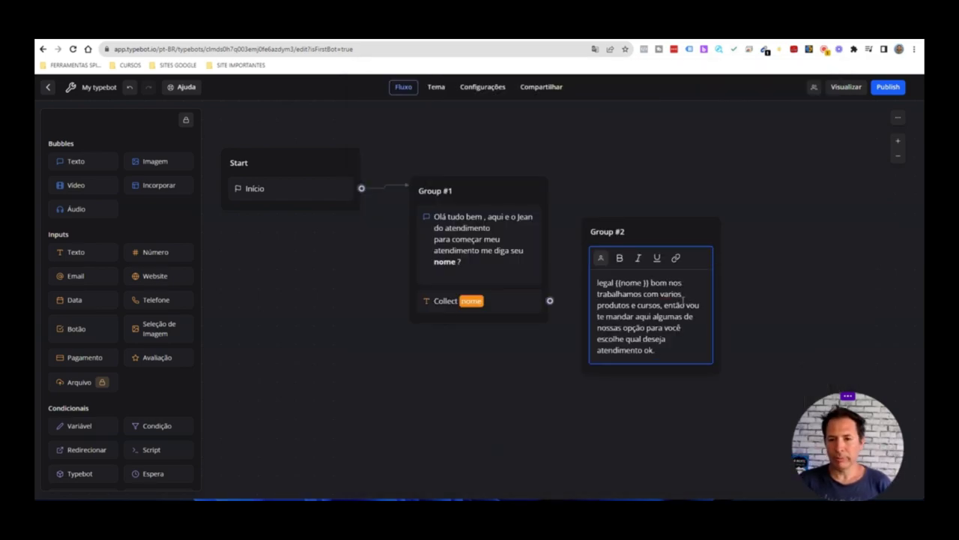
Step: Correct the spelling to "vários" in Group #2's message and connect Group #1's name input to Group #2
right_click(667, 300)
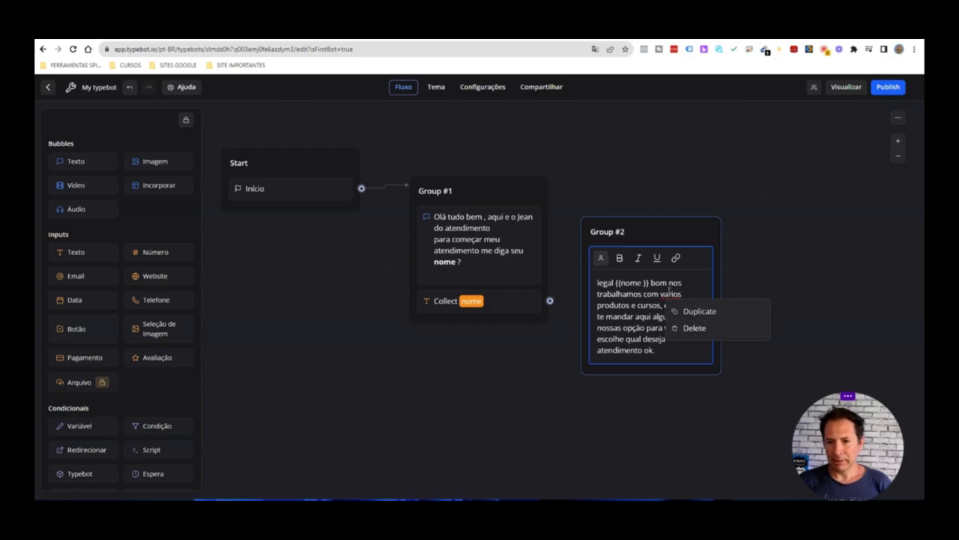
left_click(670, 295)
key("BackSpace")
type("á")
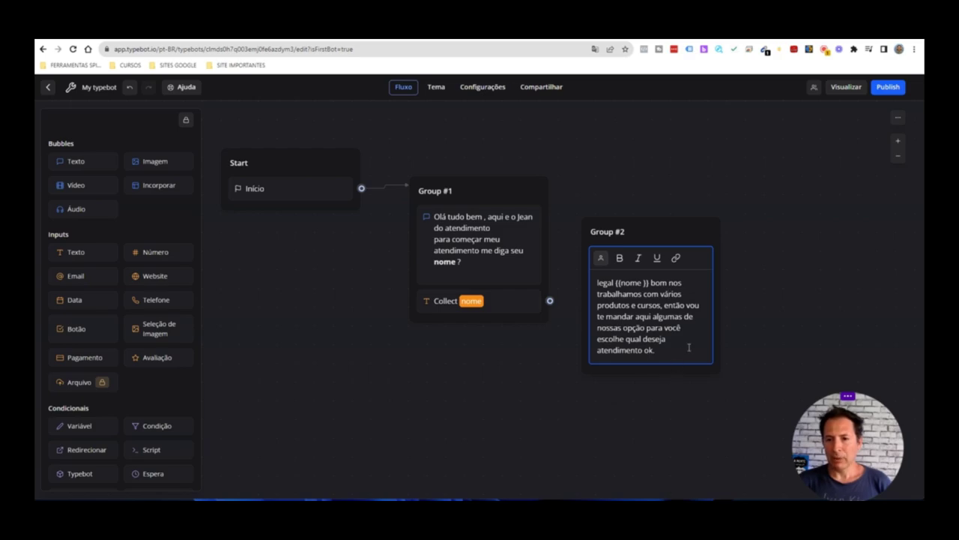
left_click_drag(550, 300, 708, 348)
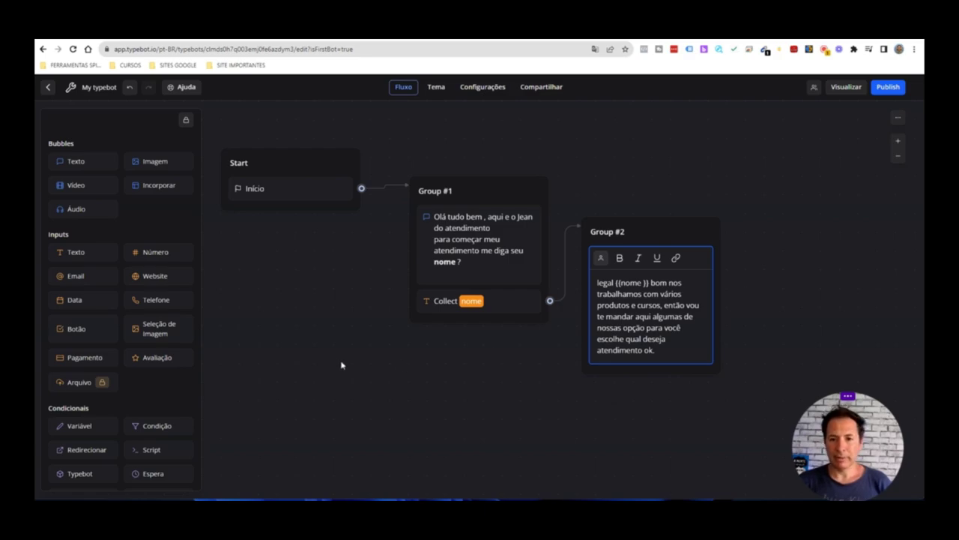
Step: Place a button input in a new group beside Group #2
left_click_drag(75, 329, 795, 260)
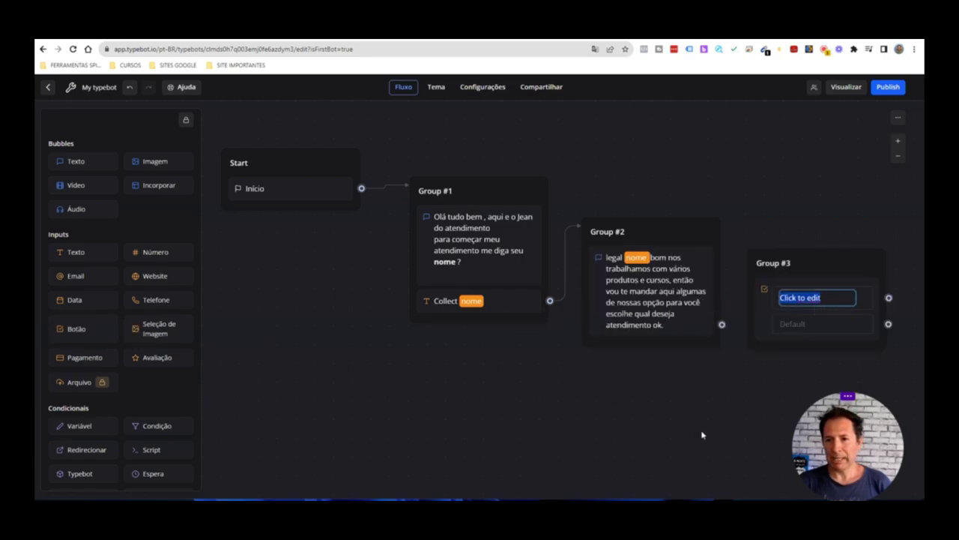
scroll(651, 416, "up", 2)
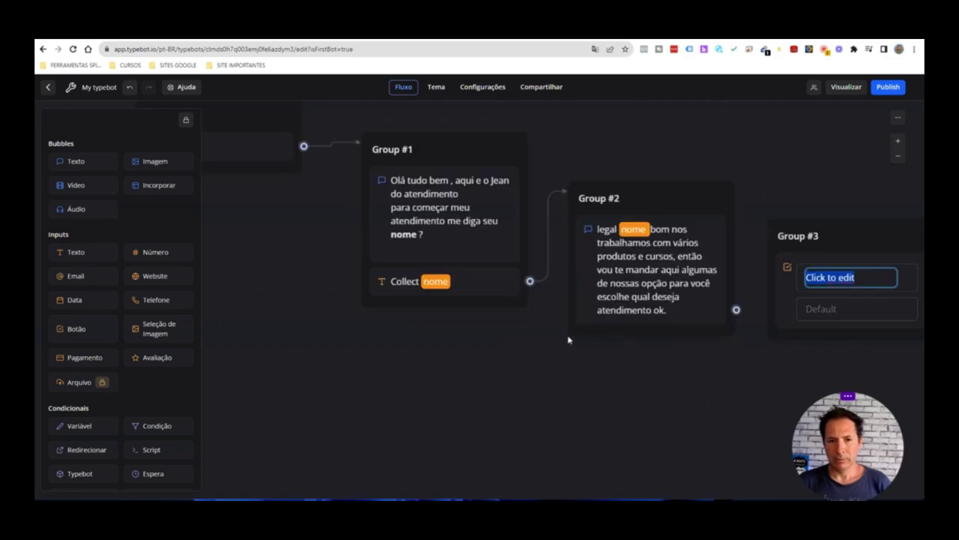
scroll(600, 365, "down", 2)
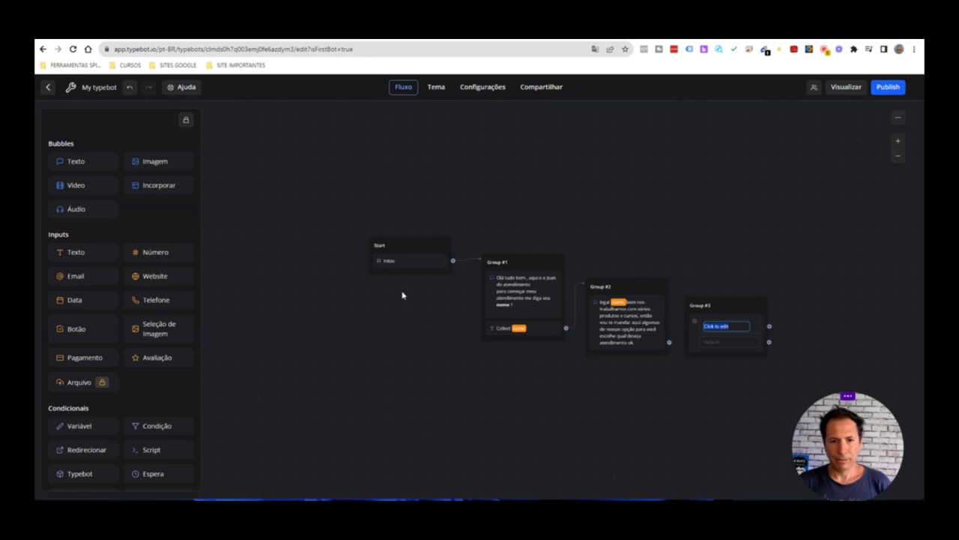
scroll(298, 272, "down", 3)
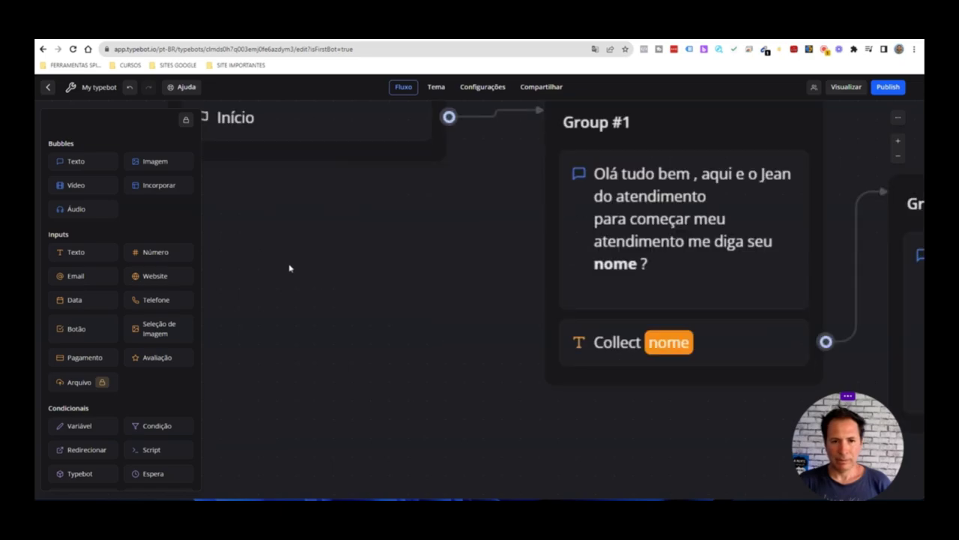
scroll(322, 268, "up", 5)
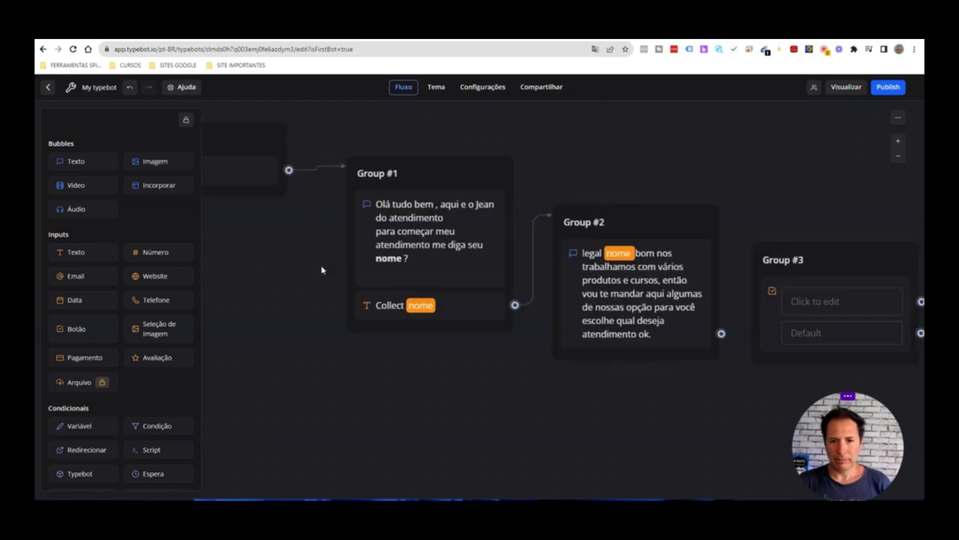
scroll(540, 393, "right", 2)
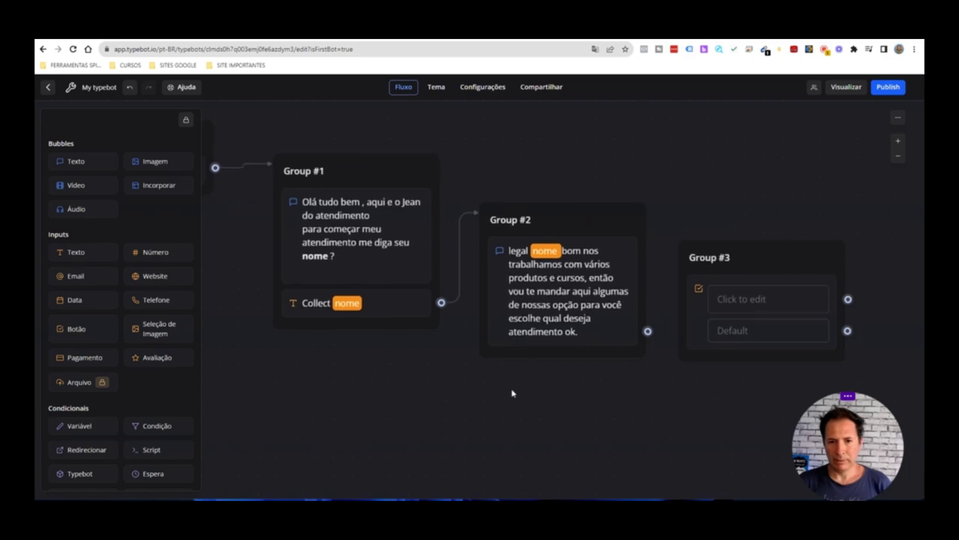
left_click(898, 157)
left_click_drag(274, 250, 330, 246)
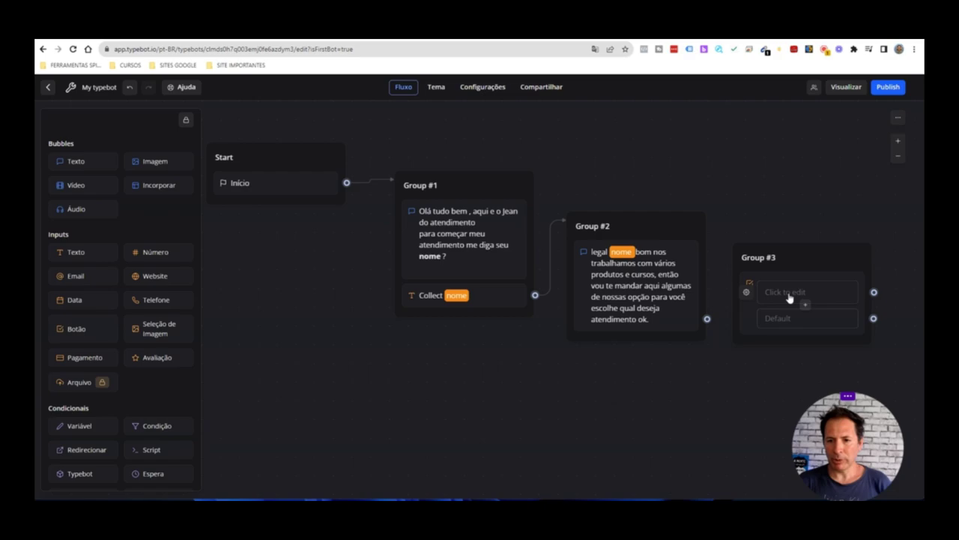
Step: Check the button options in the Notepad script and place another button input in a new group below Group #3
key("alt+Tab")
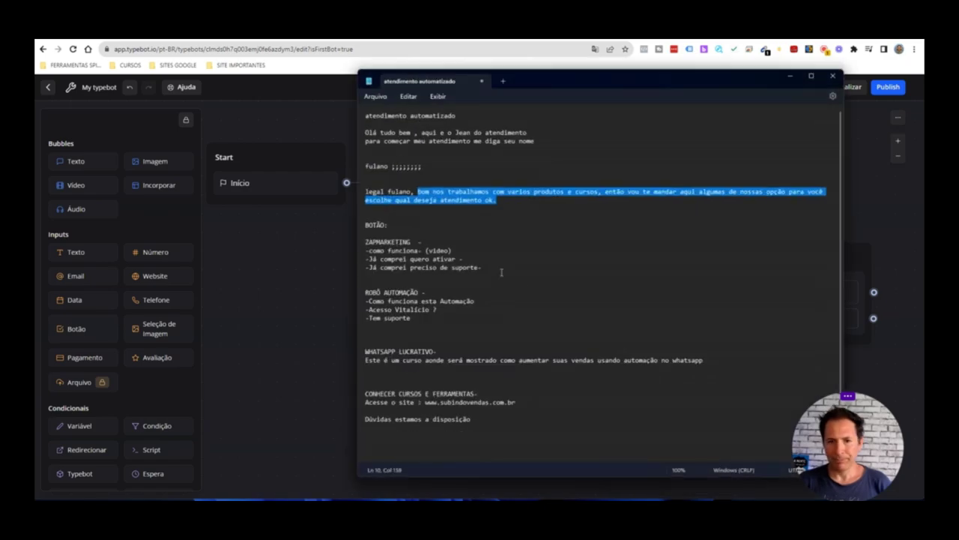
left_click(502, 233)
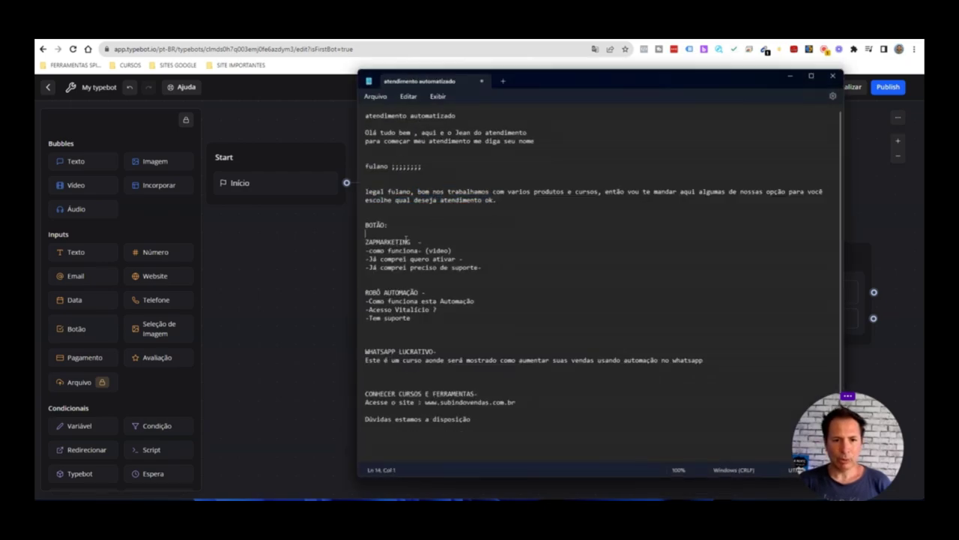
left_click(790, 80)
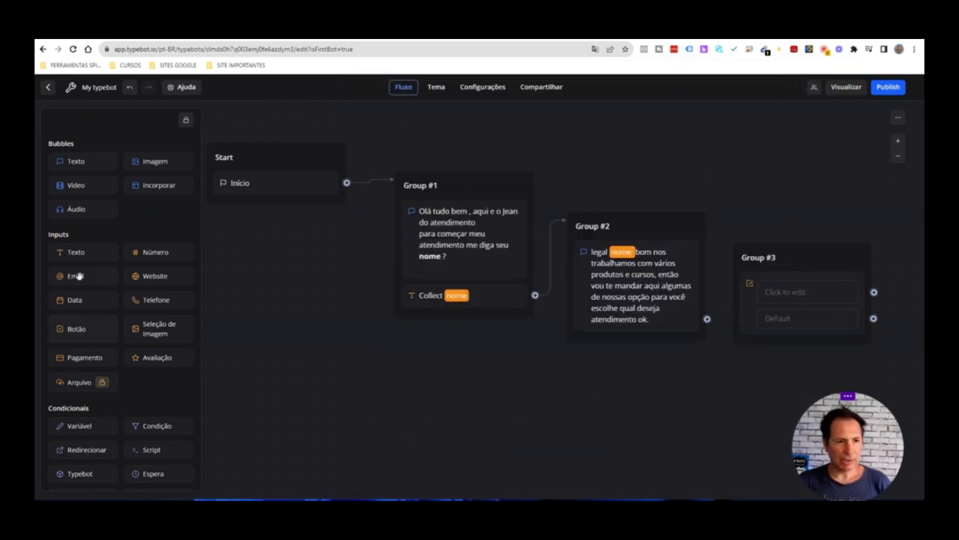
left_click_drag(80, 330, 782, 392)
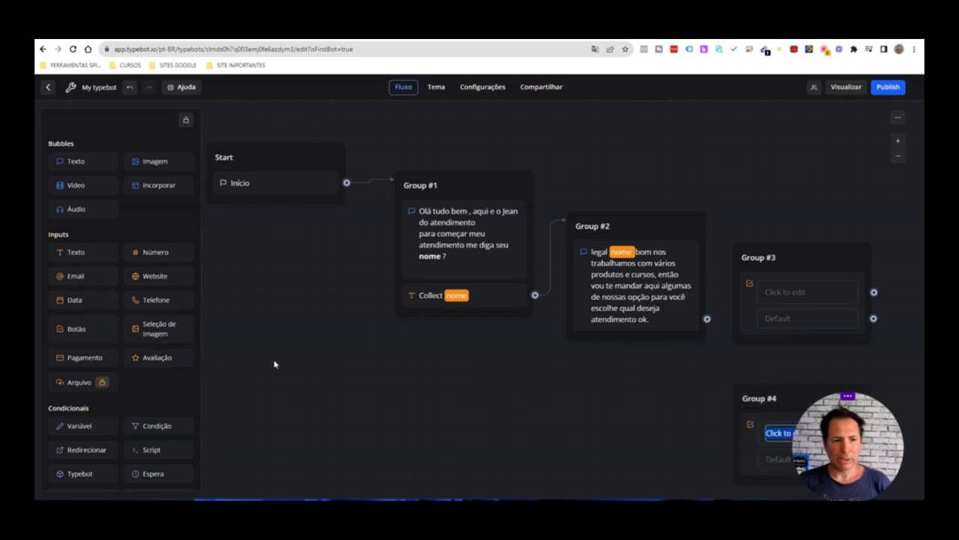
Step: Place a third button input in a new group below Group #4 and line it up with the groups above
left_click(898, 156)
left_click_drag(569, 360, 360, 313)
scroll(654, 303, "up", 5)
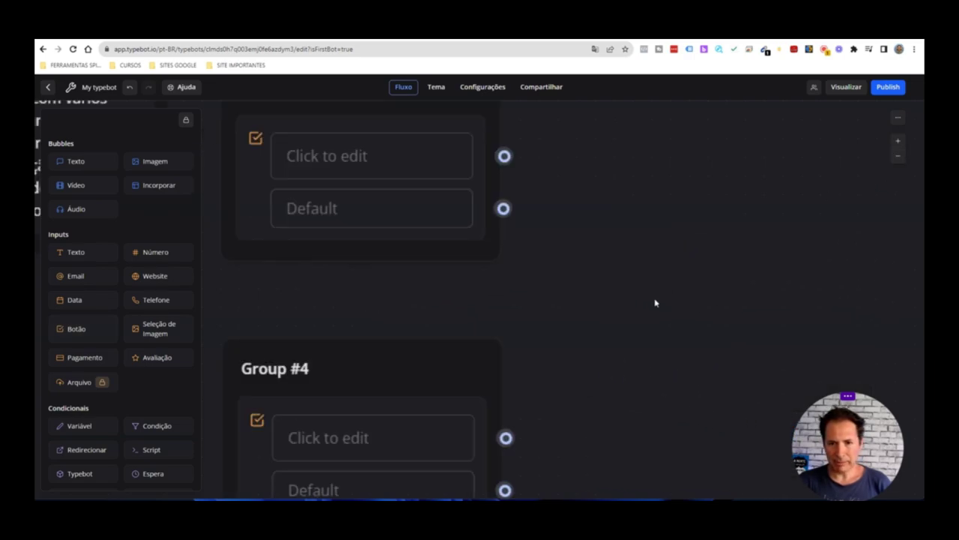
scroll(655, 303, "down", 5)
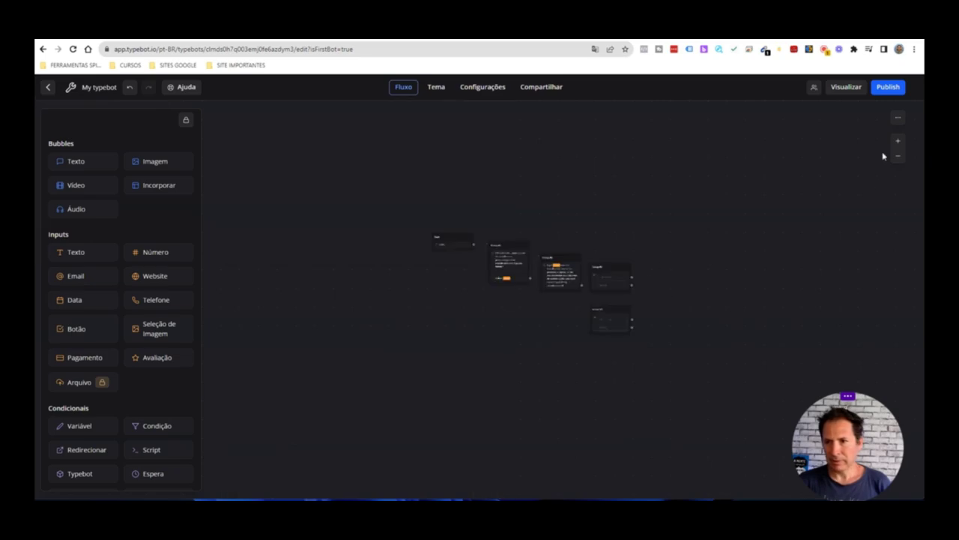
left_click(898, 141)
left_click(898, 141)
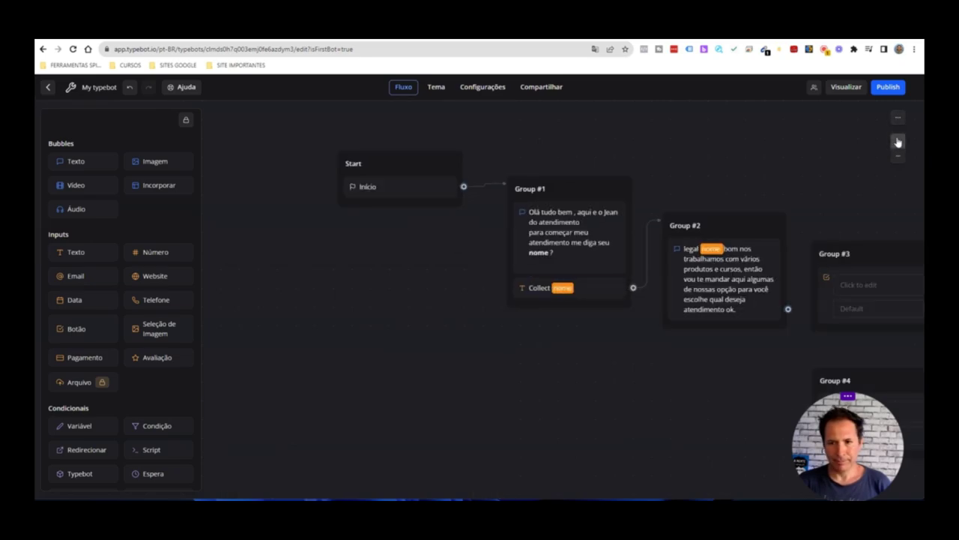
left_click_drag(696, 391, 386, 381)
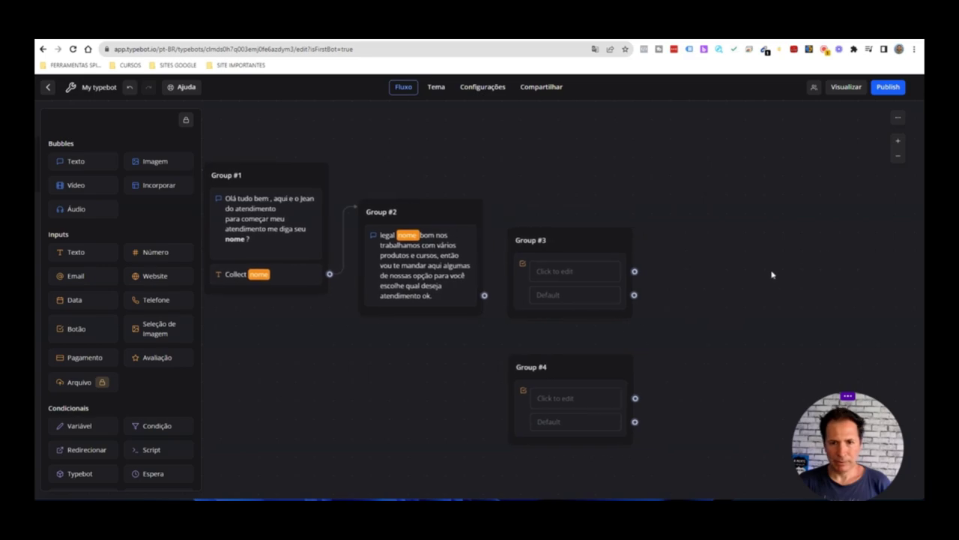
left_click(898, 140)
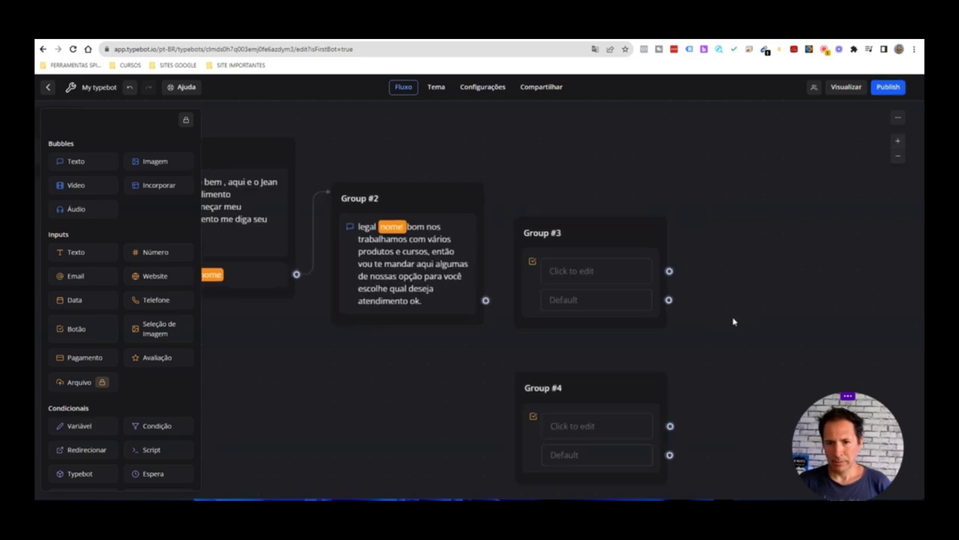
scroll(719, 285, "down", 3)
left_click_drag(82, 327, 563, 453)
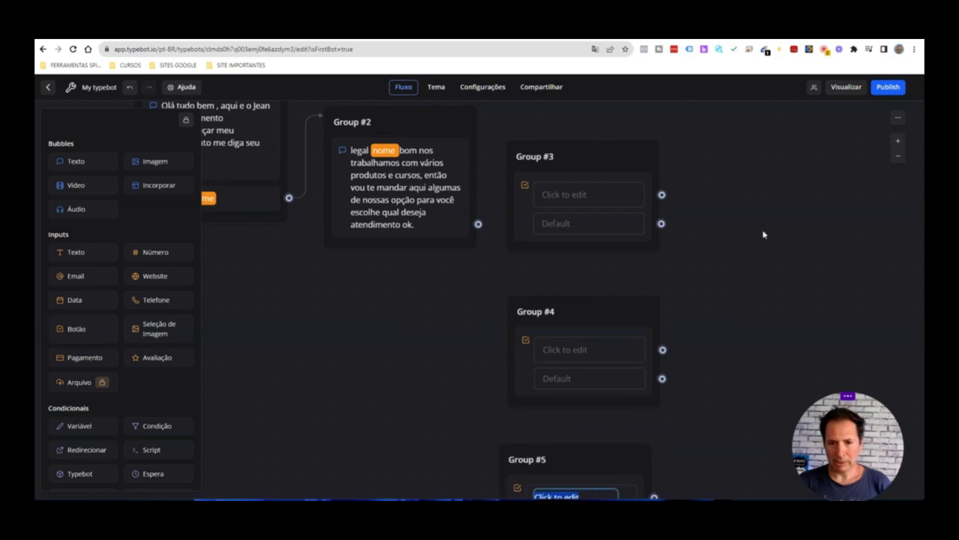
left_click(898, 156)
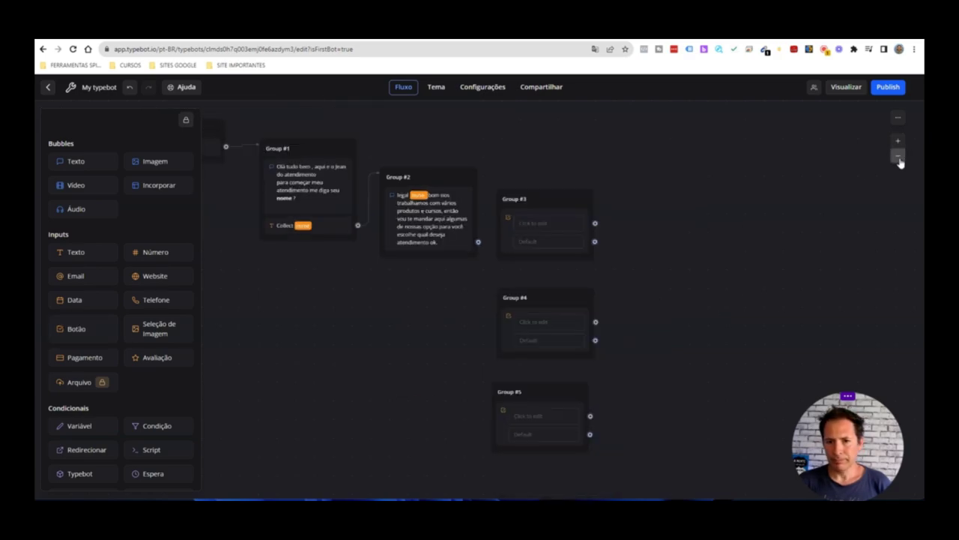
scroll(667, 284, "down", 1)
scroll(663, 268, "down", 1)
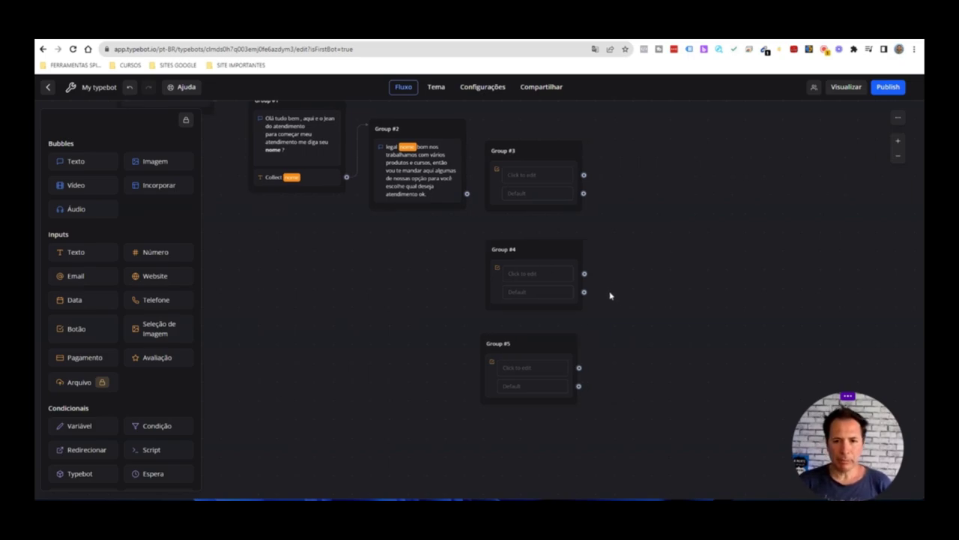
left_click_drag(531, 340, 540, 338)
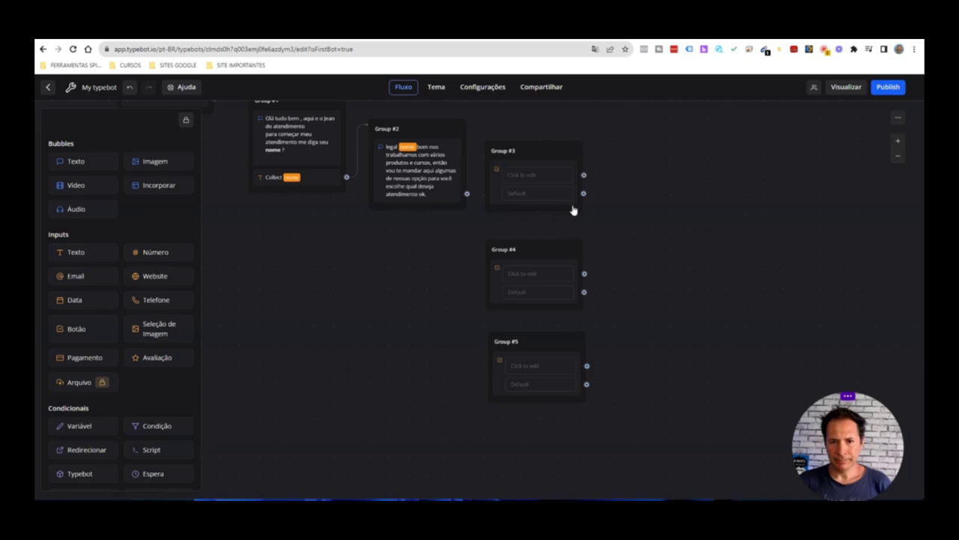
Step: Label the button in Group #3 "ZAPMARKETING"
left_click(532, 175)
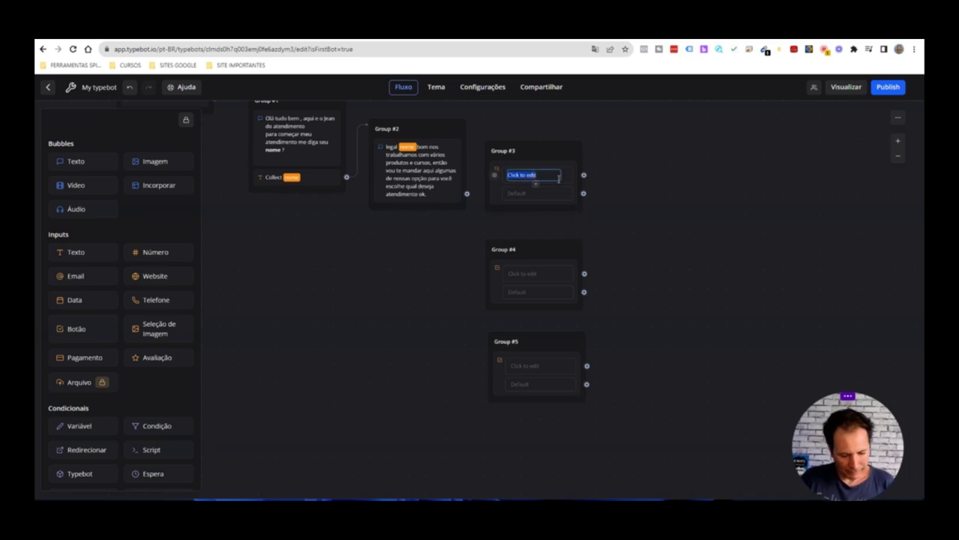
type("ZAPMARKETING")
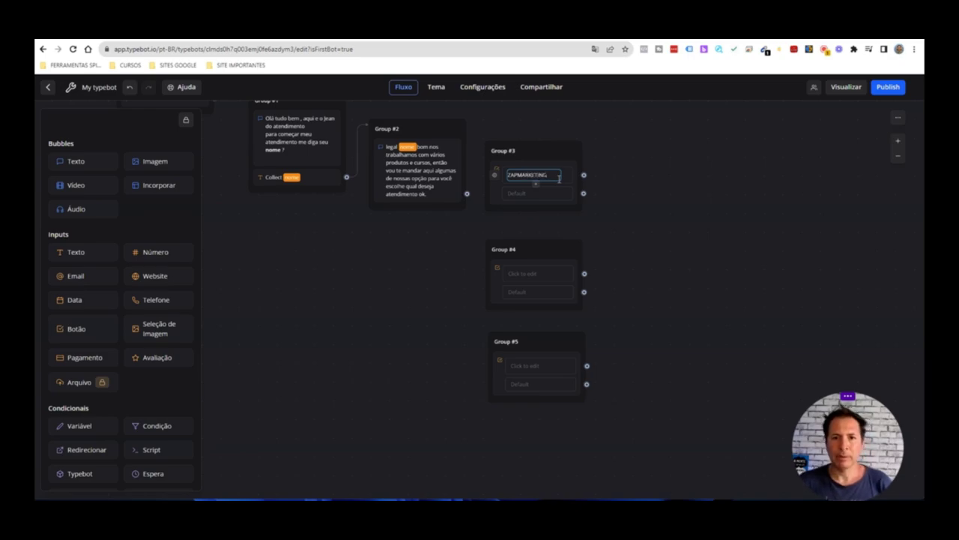
left_click(679, 201)
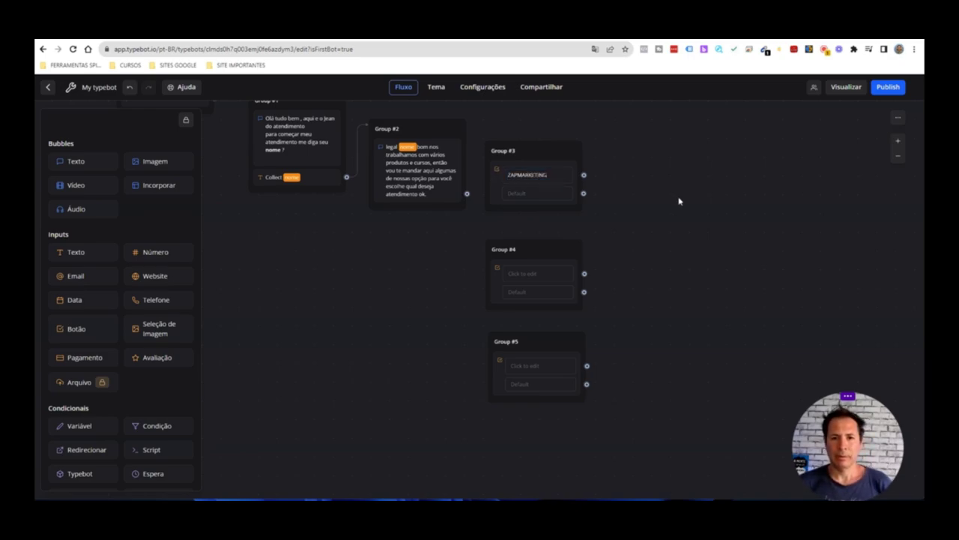
Step: Look up the second product name in the Notepad script and enter it as the label of Group #4's button
left_click(534, 273)
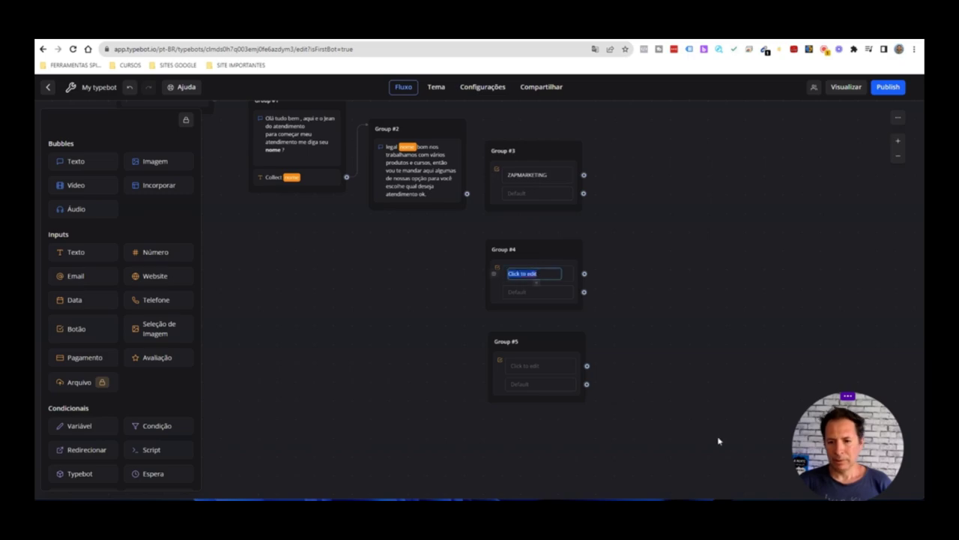
key("alt+Tab")
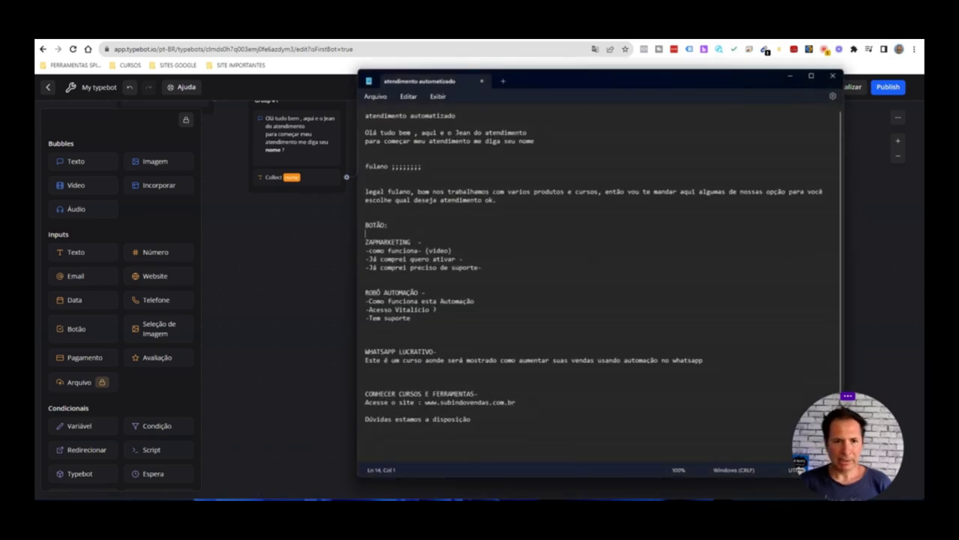
key("alt+Tab")
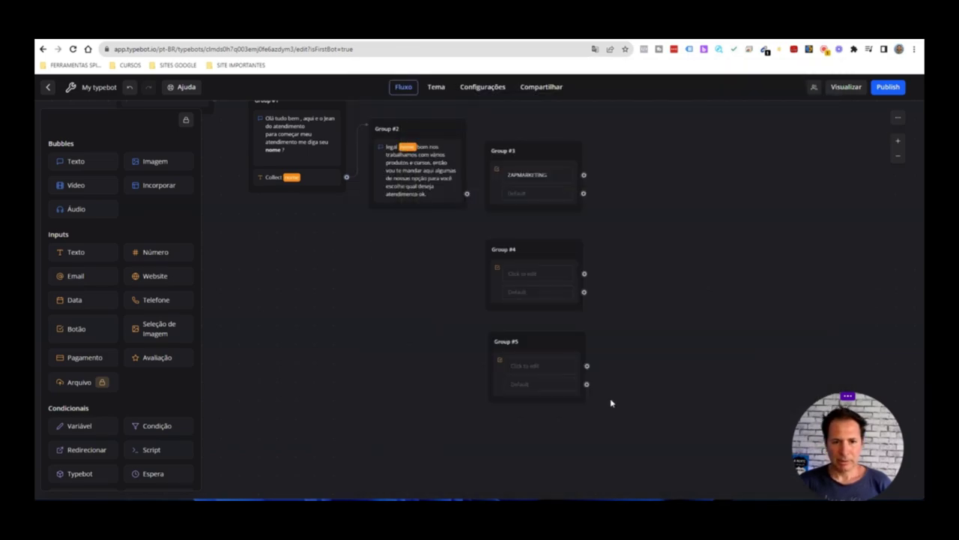
left_click(535, 273)
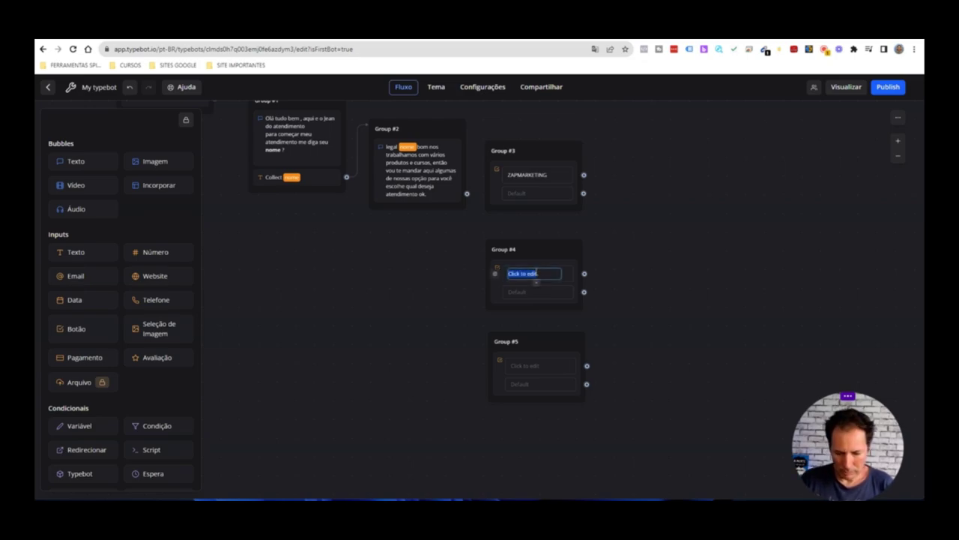
type("ROC")
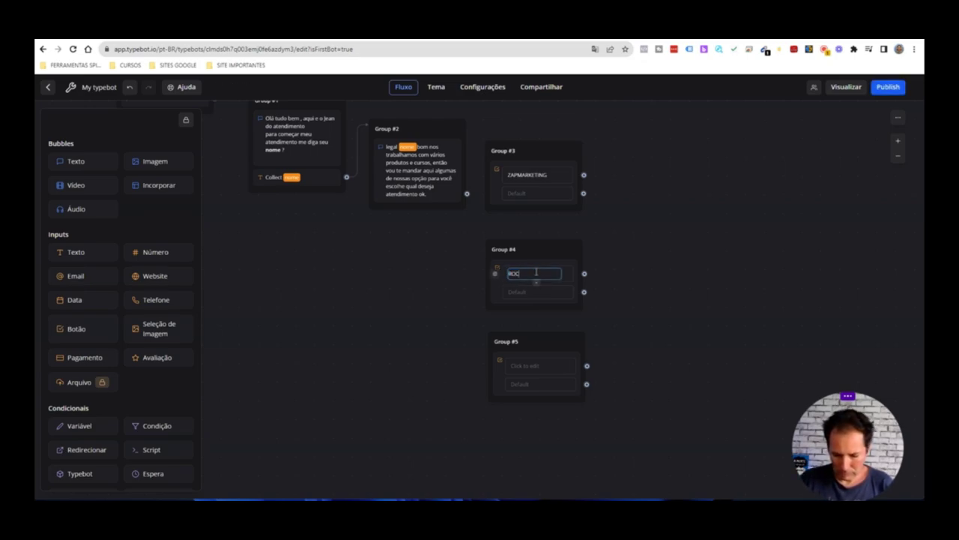